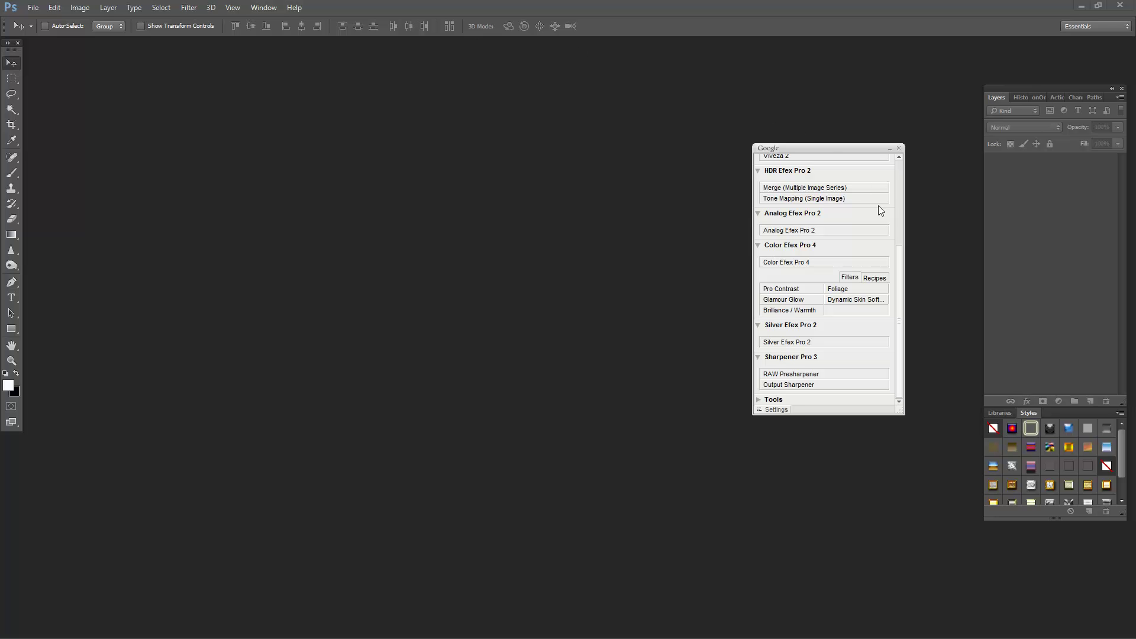
Review the Google plug-in filter collection, the onOne extensions and the recorded action sets, and return to the layers.
left_click_drag(897, 254, 894, 151)
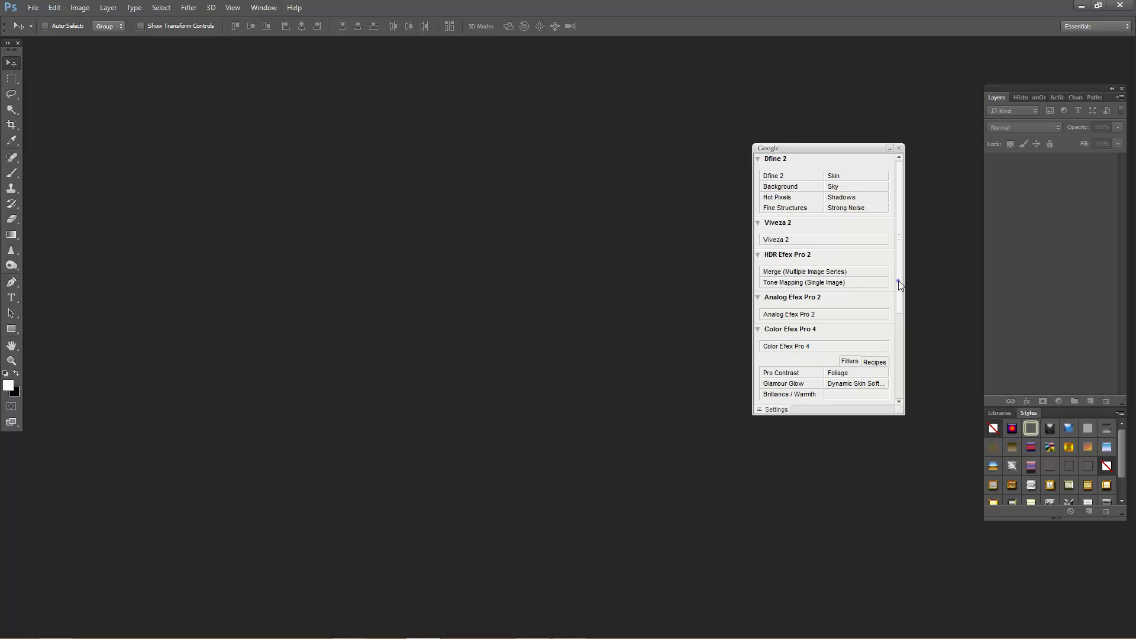
scroll(899, 285, "down", 3)
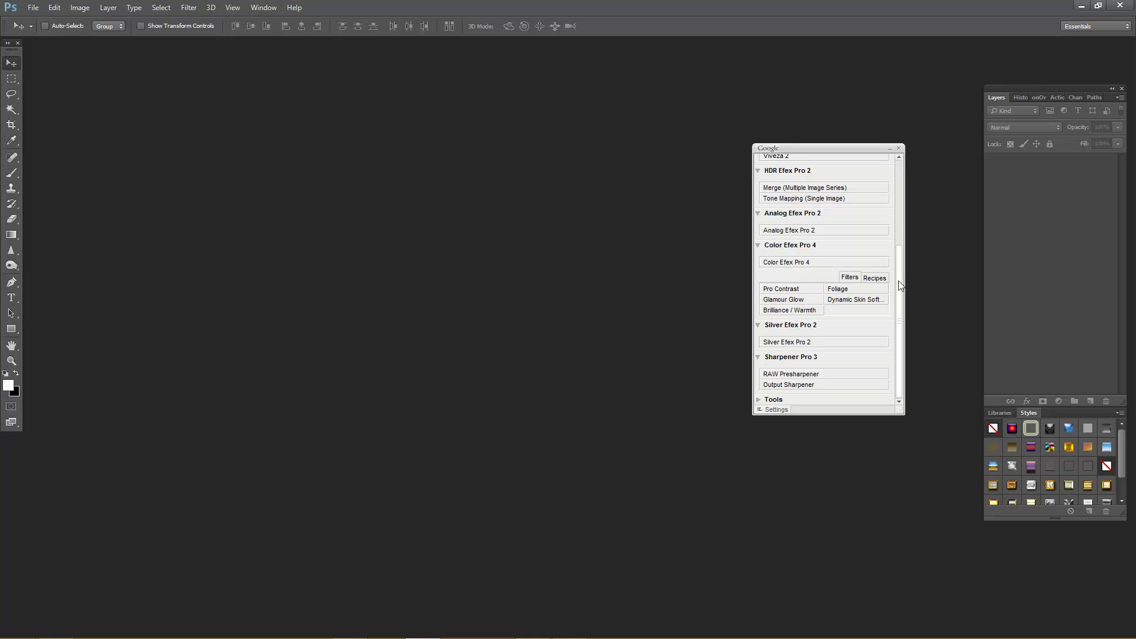
left_click_drag(902, 301, 900, 146)
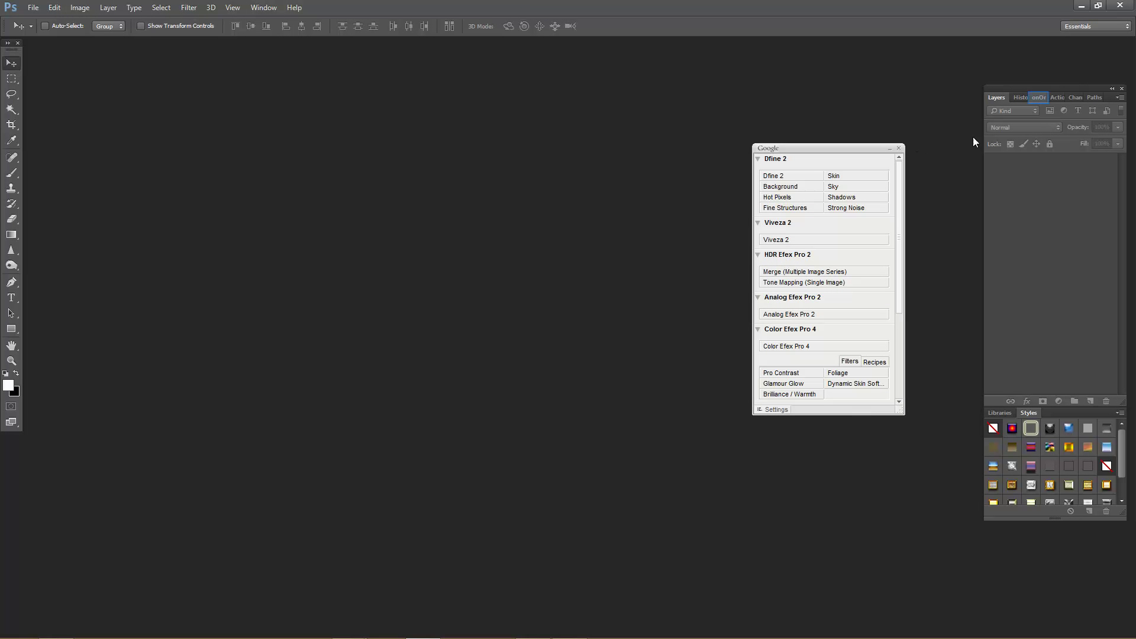
left_click(1038, 97)
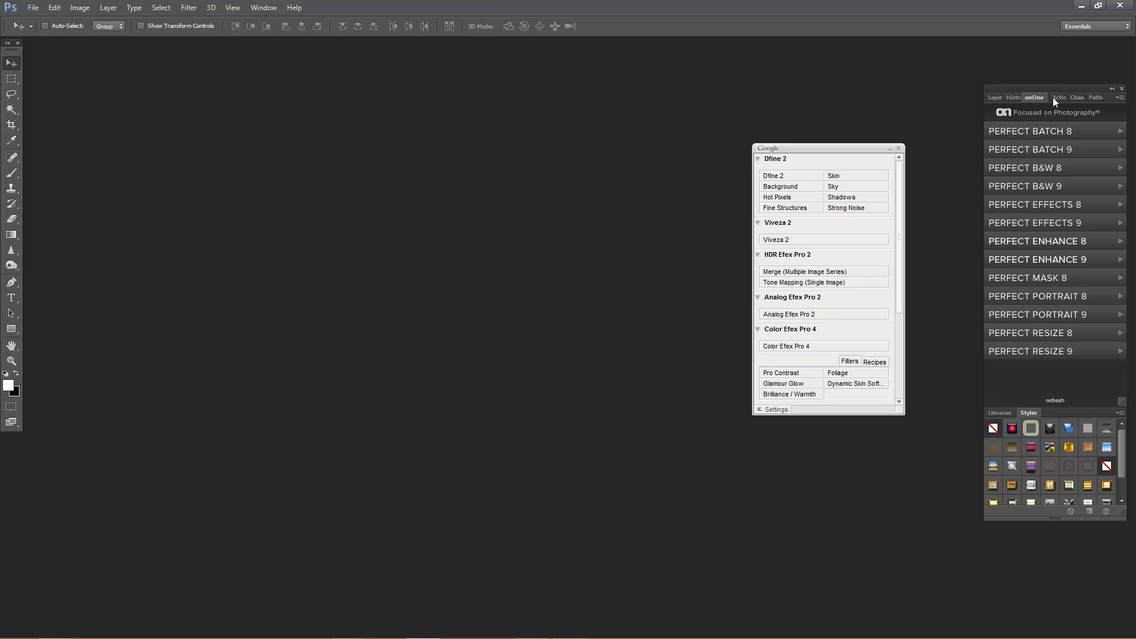
left_click(1055, 98)
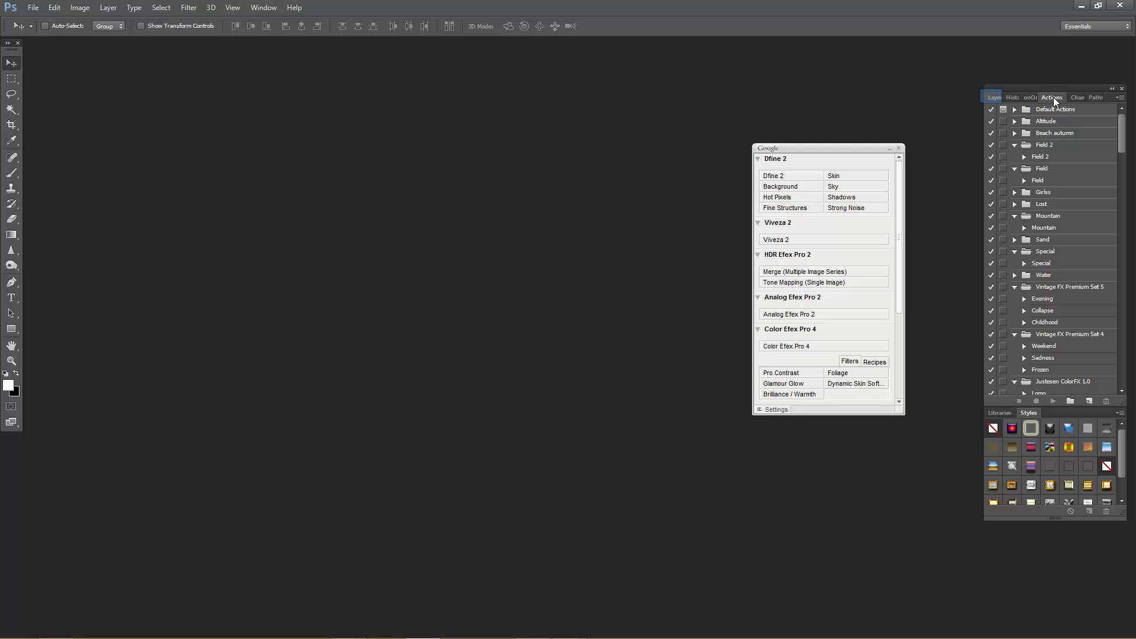
left_click(992, 97)
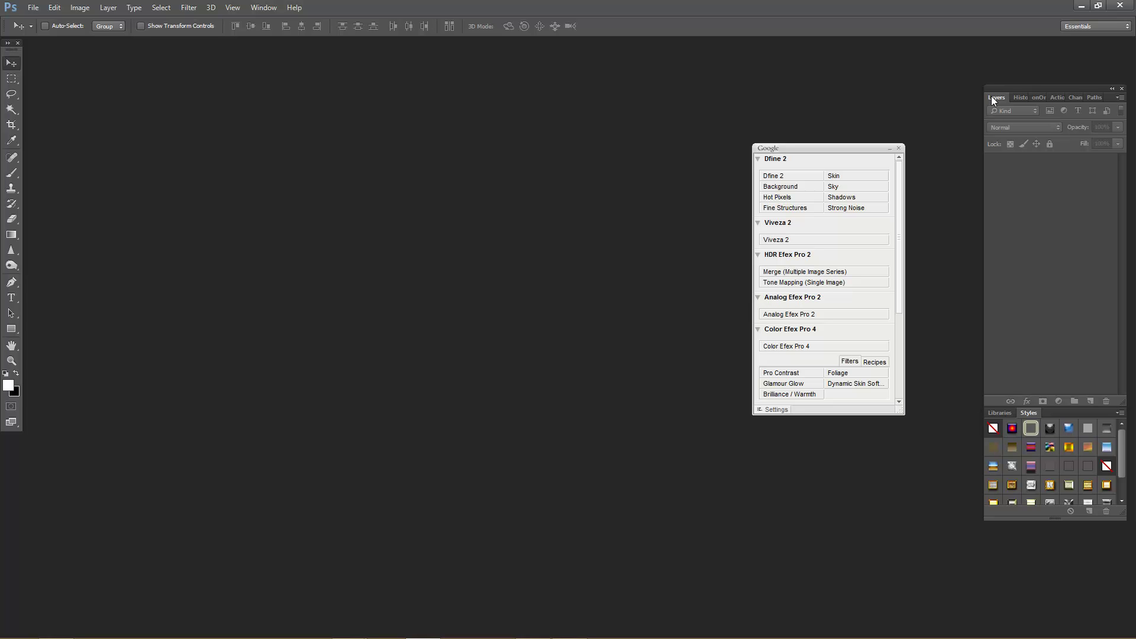
Browse the 2014-12-08 folder in Bridge and open AZ1214-129.CR2 in Camera Raw.
key("alt")
key("Escape")
left_click(33, 8)
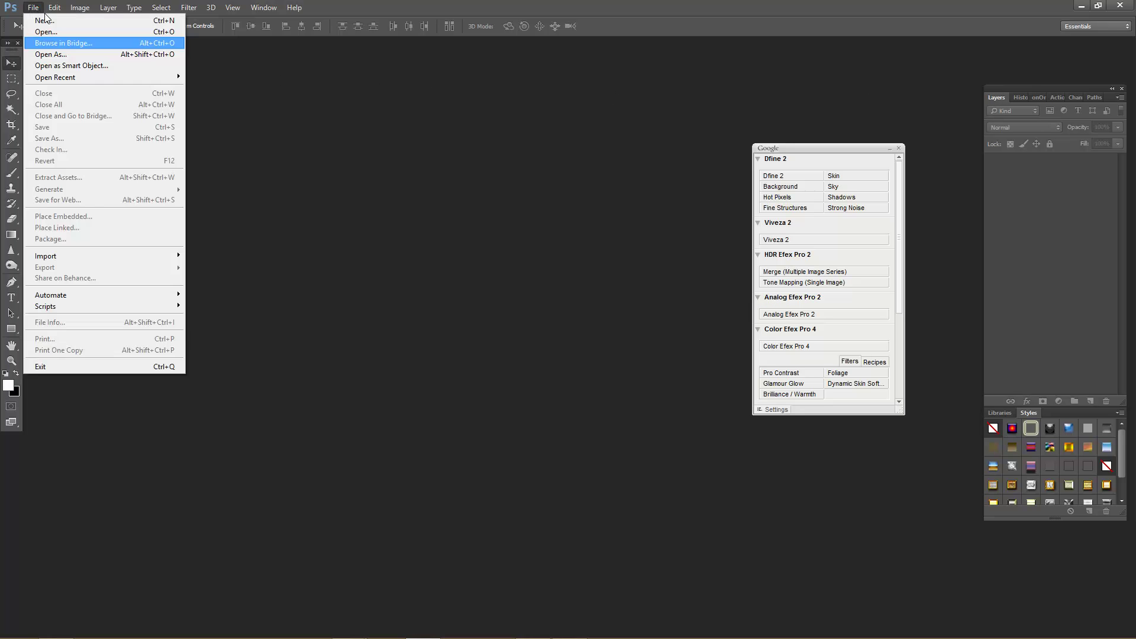
left_click(61, 45)
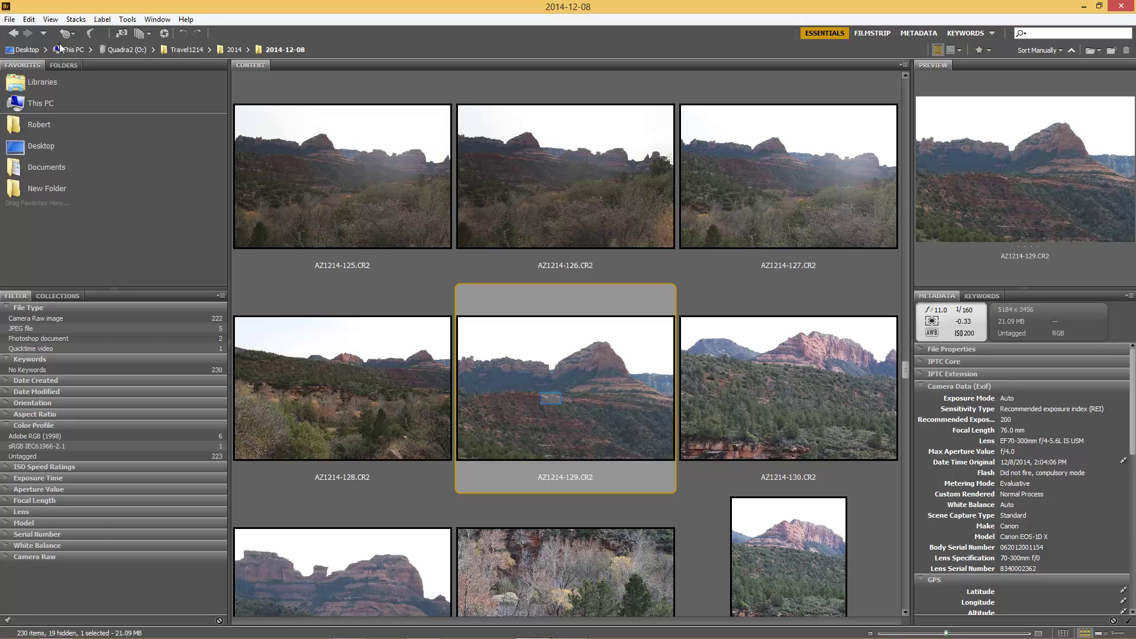
double_click(551, 399)
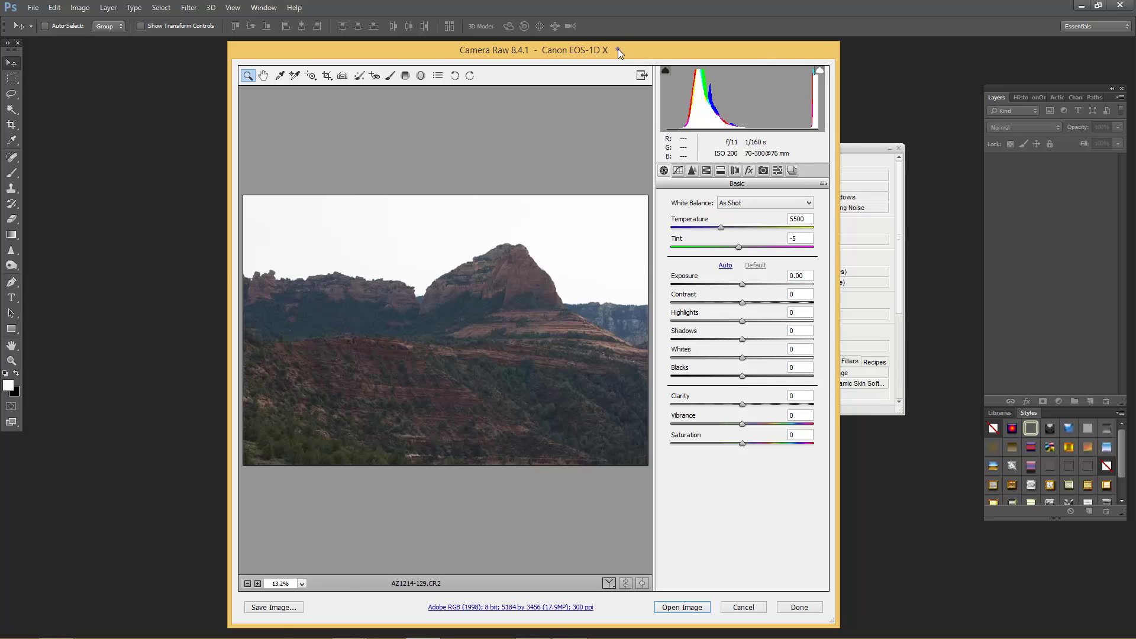
Inspect the mountain ridge edges at 100% and enable Remove Chromatic Aberration in the lens corrections.
left_click_drag(617, 50, 620, 54)
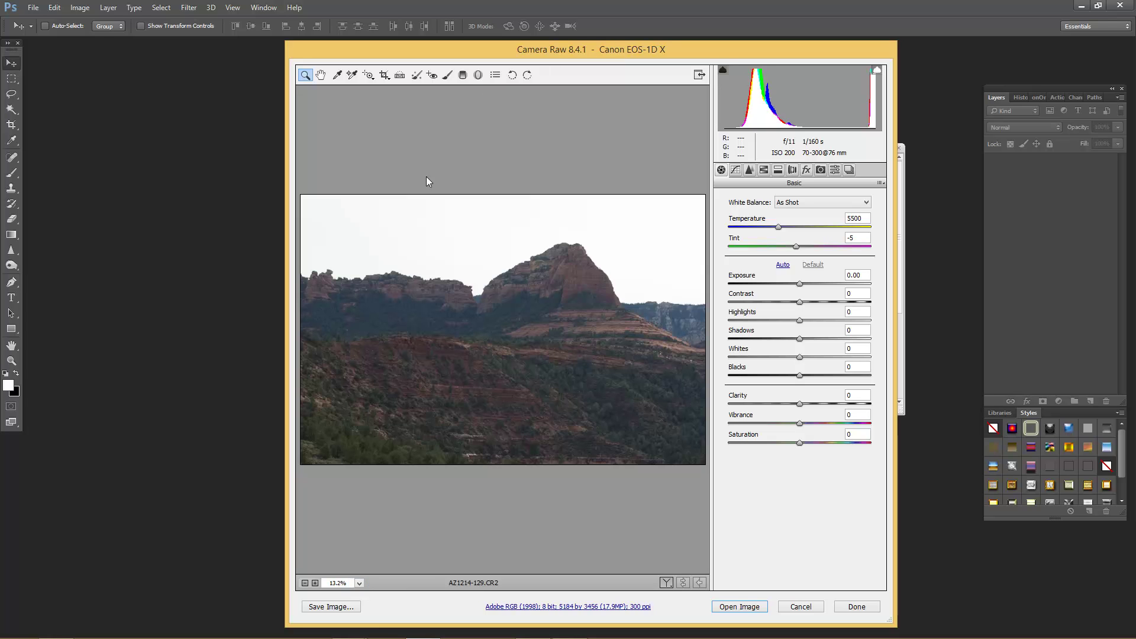
left_click(359, 583)
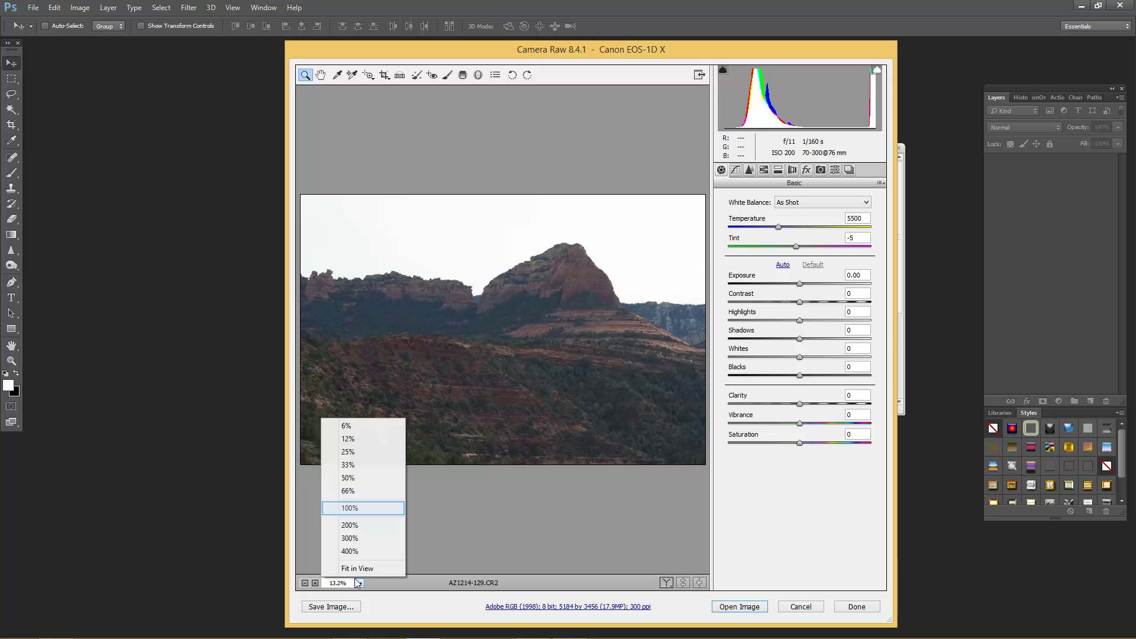
left_click(352, 508)
left_click(320, 75)
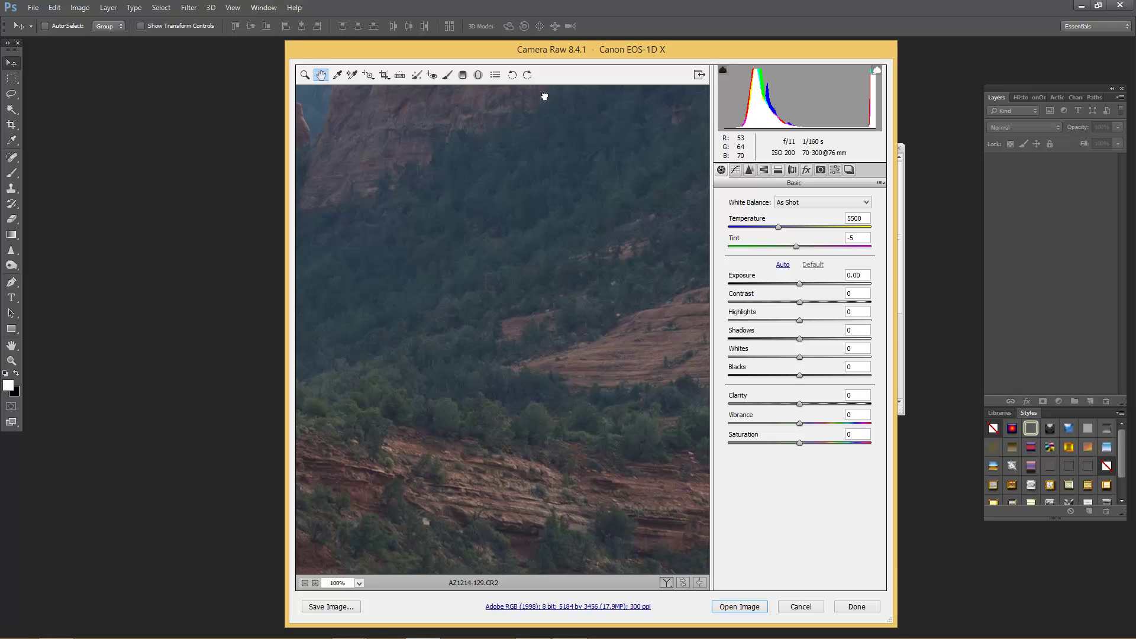
left_click_drag(657, 183, 608, 307)
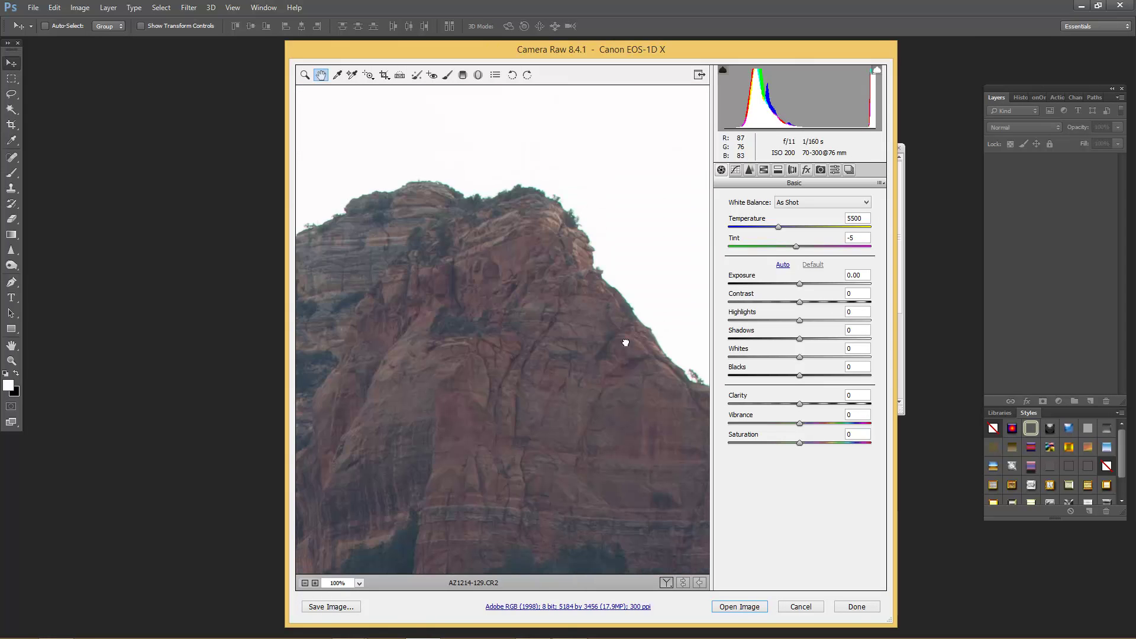
left_click_drag(627, 372, 545, 386)
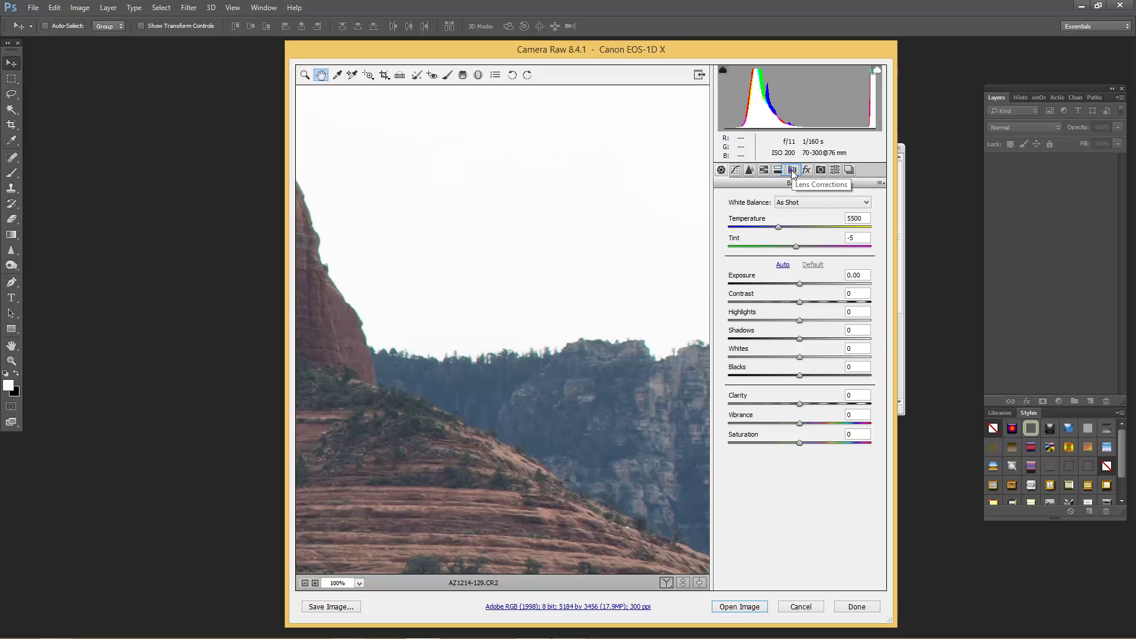
left_click(793, 172)
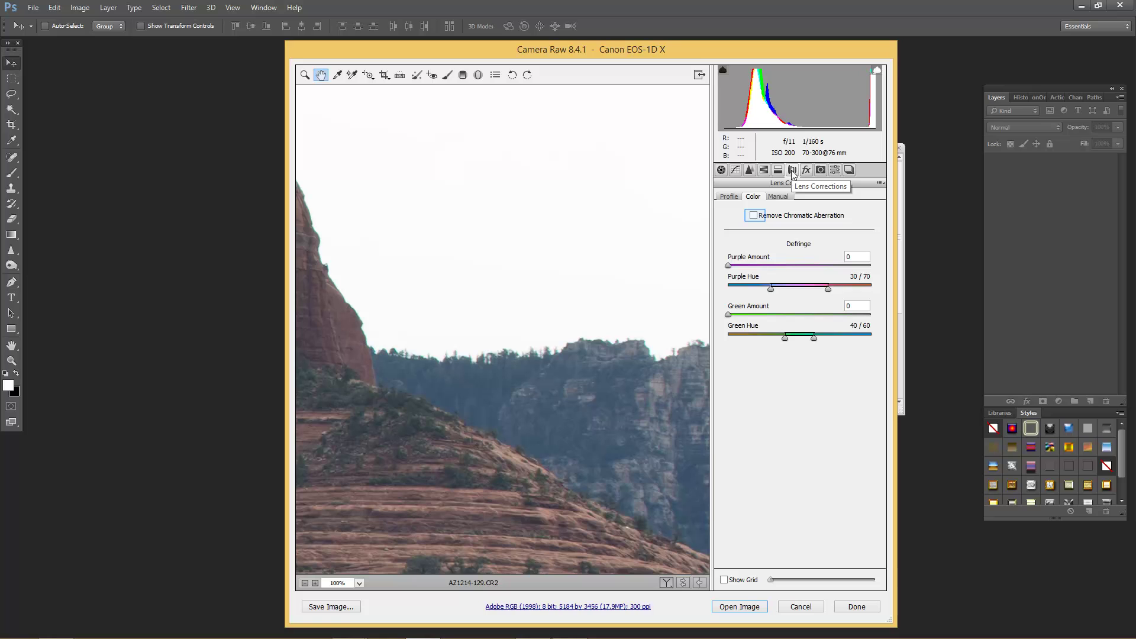
left_click(754, 216)
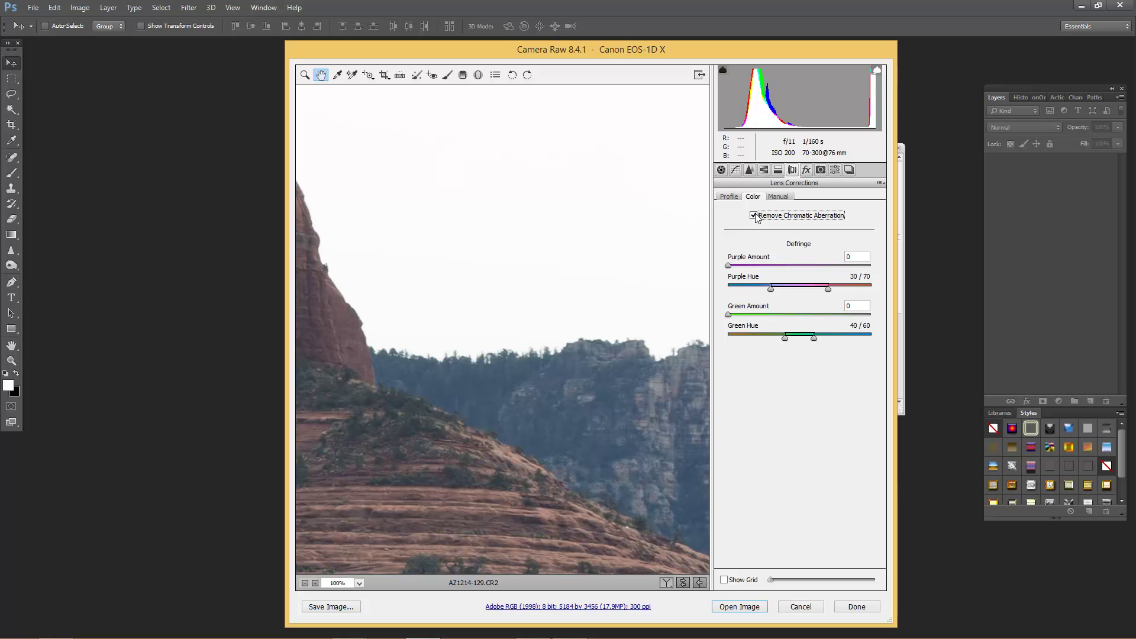
left_click(754, 216)
Compare the ridge edges at 200% with chromatic aberration removal off and on, ending with the whole photo fitted in view.
left_click(359, 583)
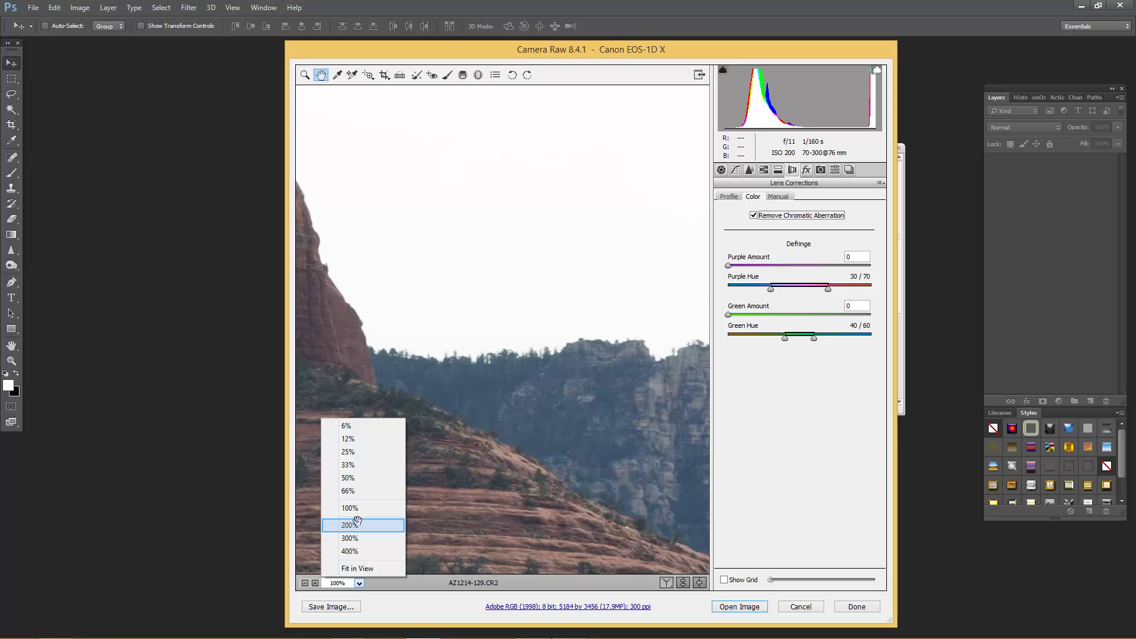
left_click(354, 524)
left_click(754, 216)
left_click(754, 216)
left_click(753, 216)
left_click(752, 216)
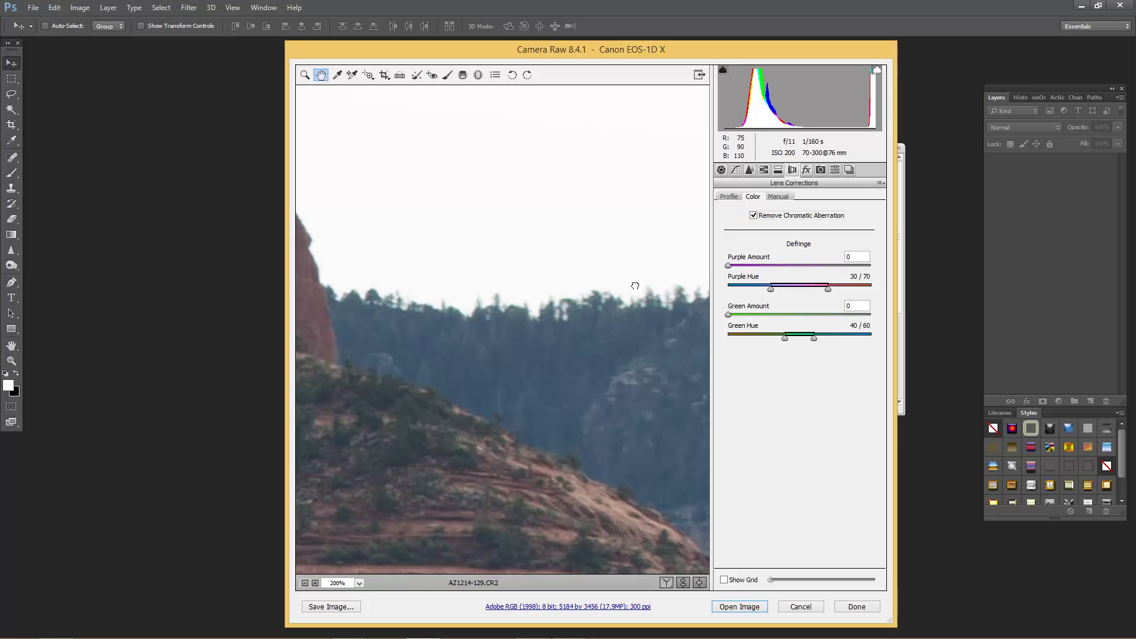
left_click_drag(626, 339, 586, 335)
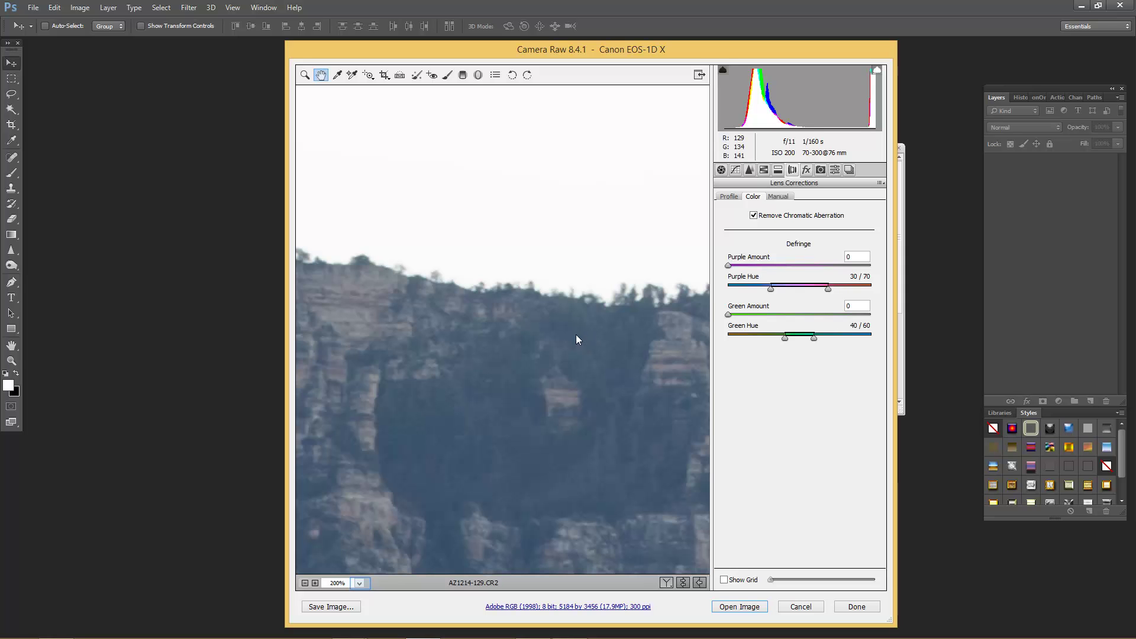
left_click(359, 583)
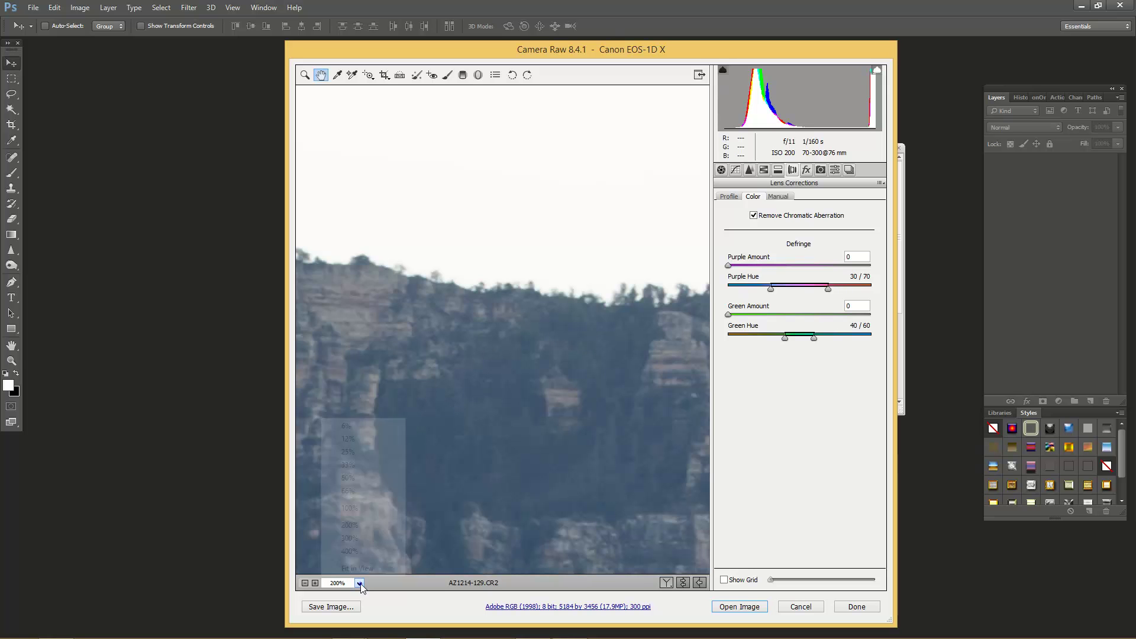
left_click(362, 569)
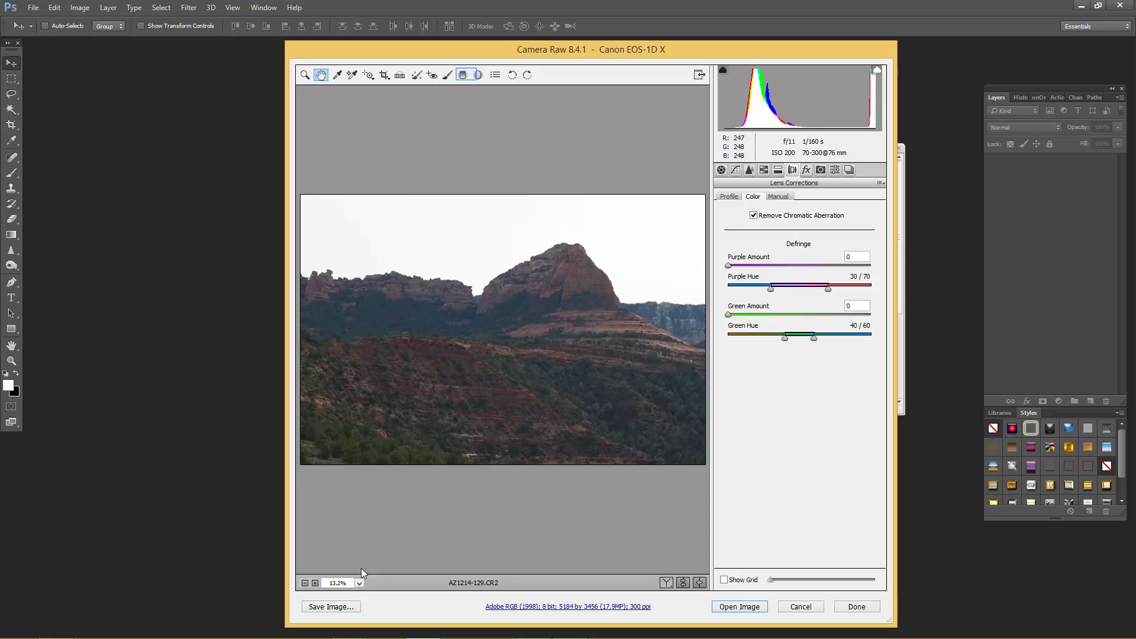
Apply a graduated filter from above the sky down to the ridge line with Highlights -55 and Exposure -1.35.
left_click(463, 75)
left_click_drag(478, 171, 476, 300)
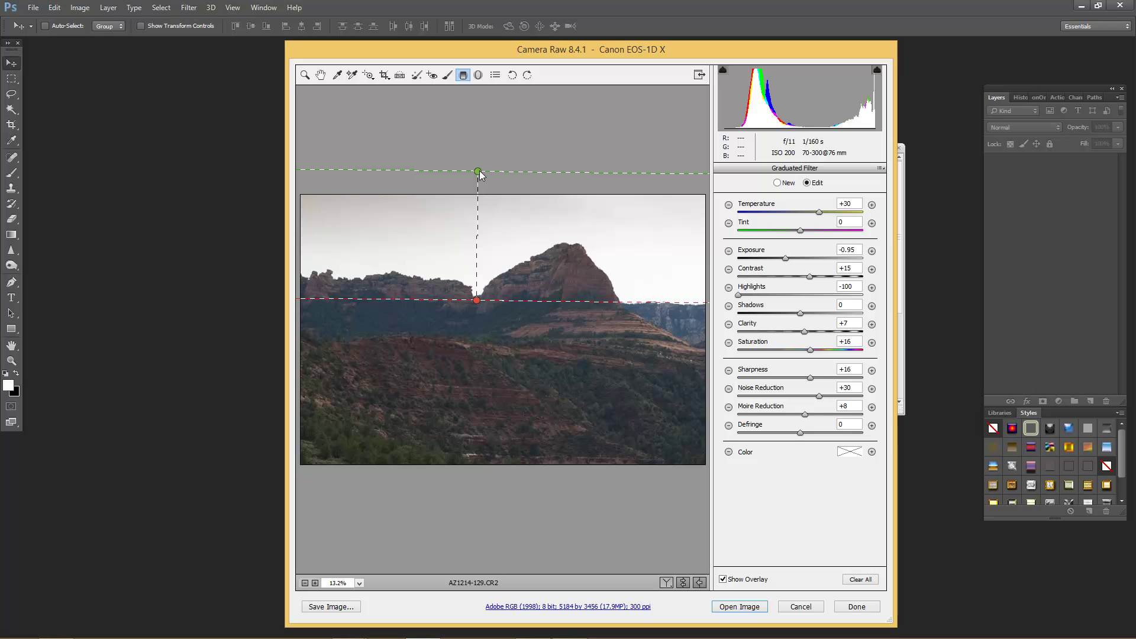
key("Tab")
left_click_drag(738, 295, 766, 295)
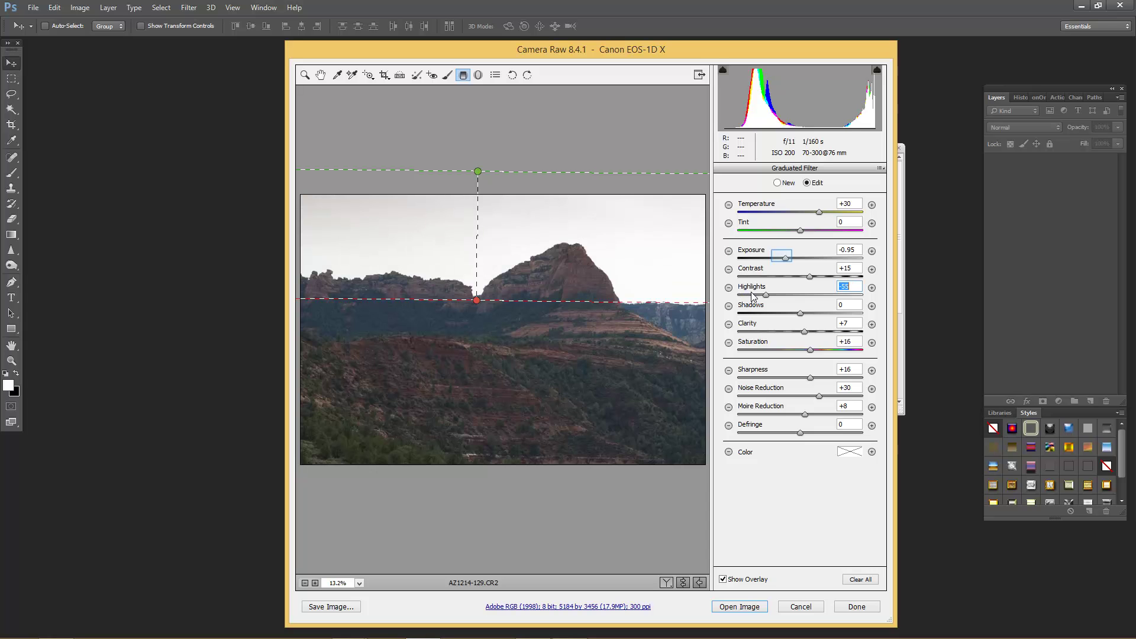
left_click(782, 258)
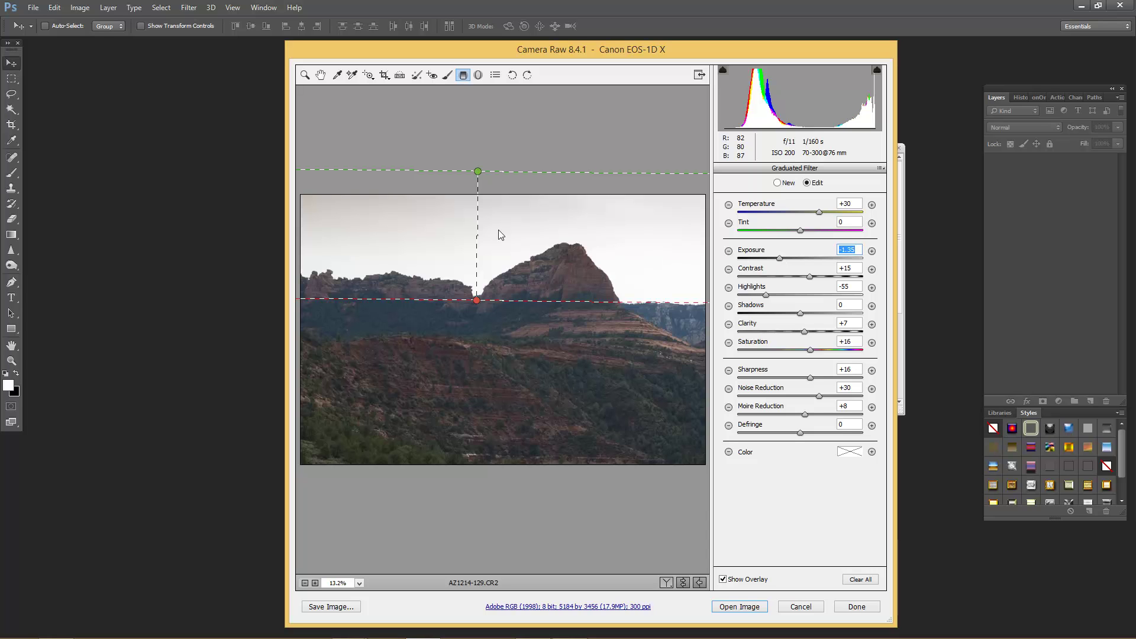
left_click(321, 76)
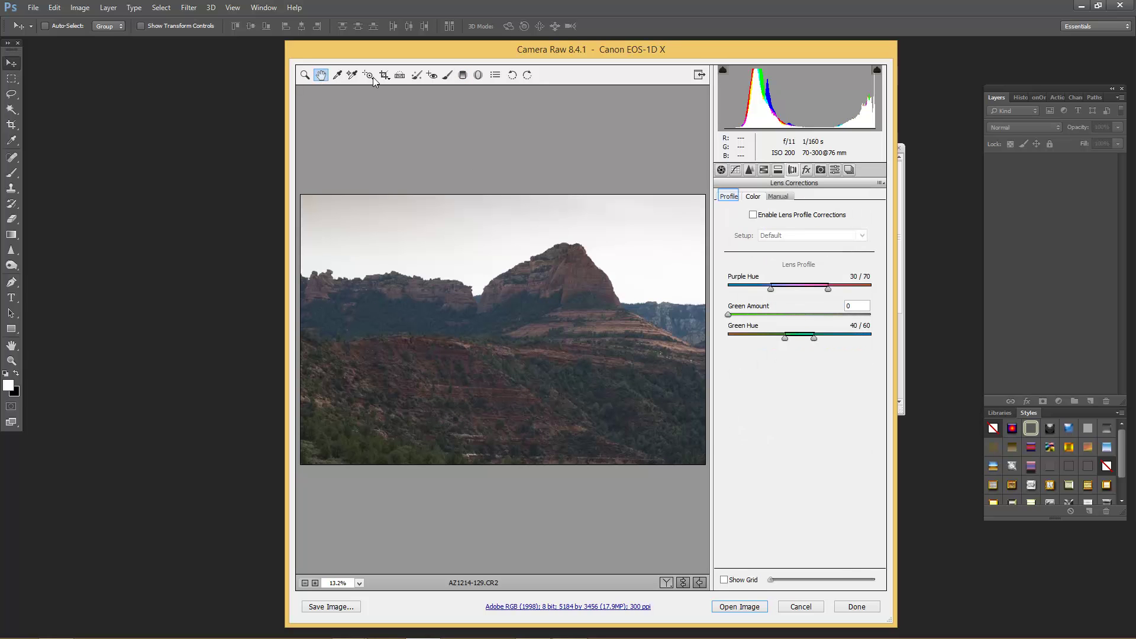
Compare the photo with and without the lens profile and leave Enable Lens Profile Corrections on with the default setup.
left_click(729, 196)
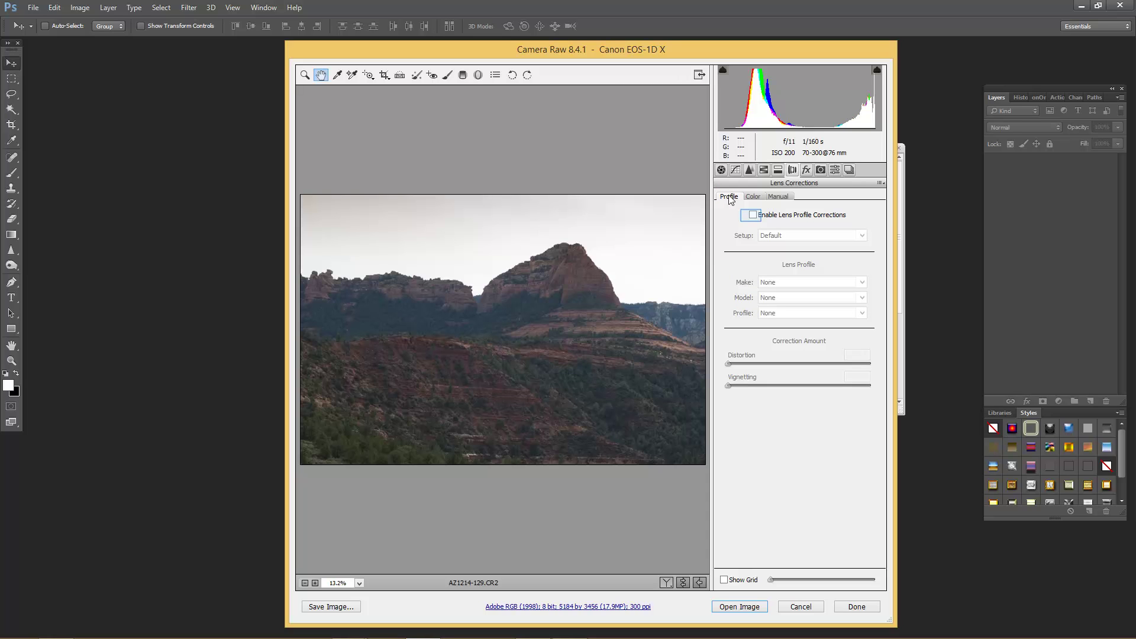
left_click(754, 217)
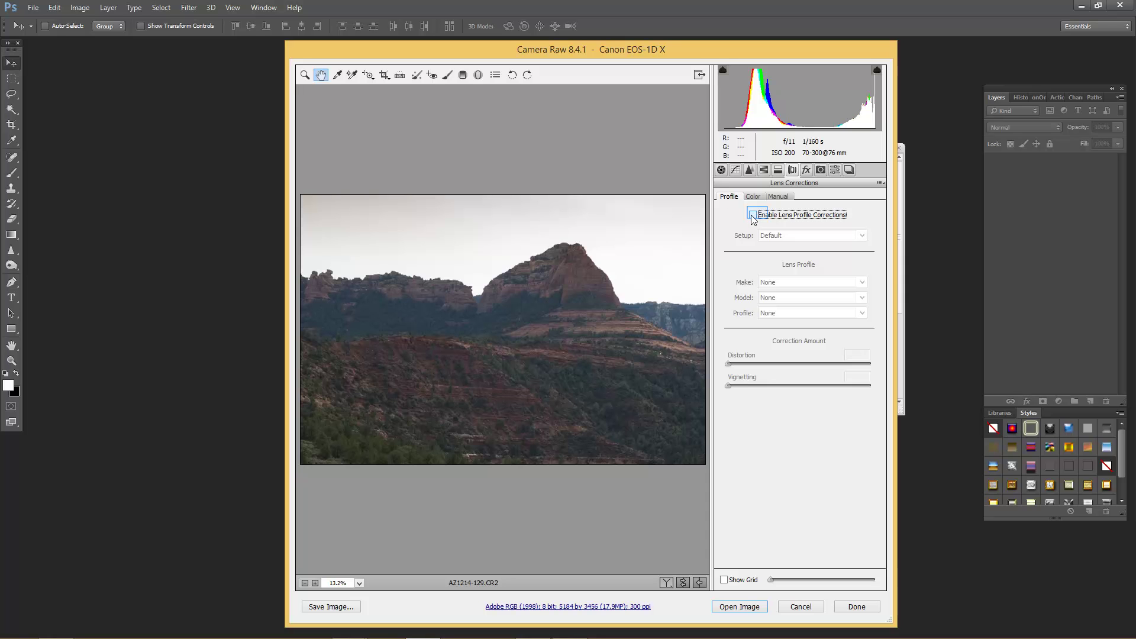
left_click(753, 217)
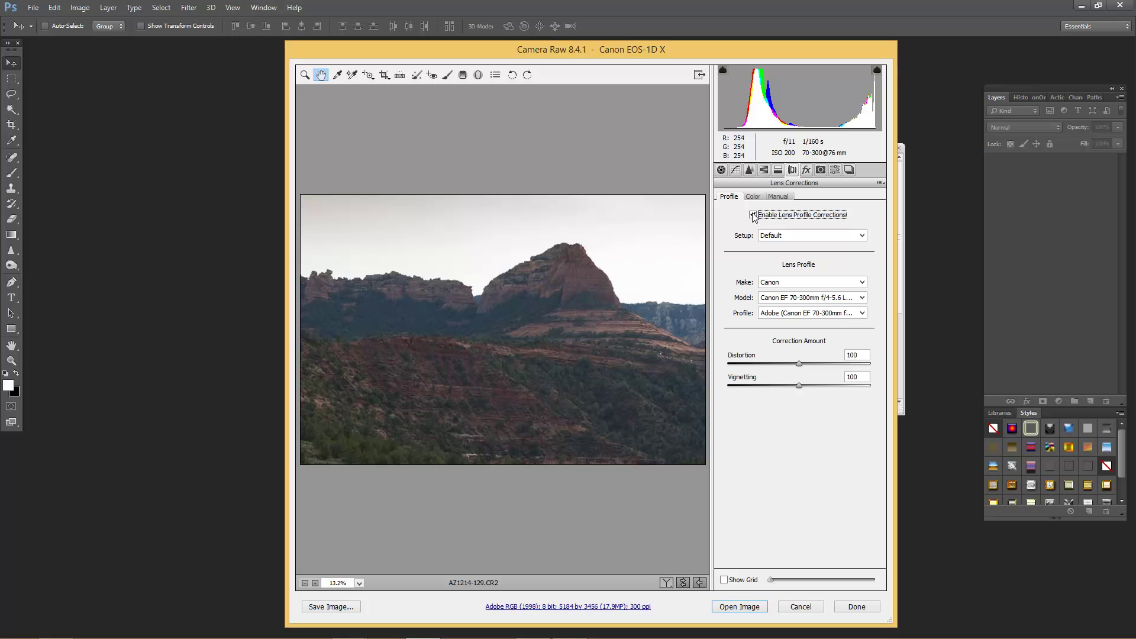
key("Tab")
Set the raw photo's white balance Temperature to 5950 and its Highlights to -50.
left_click(722, 171)
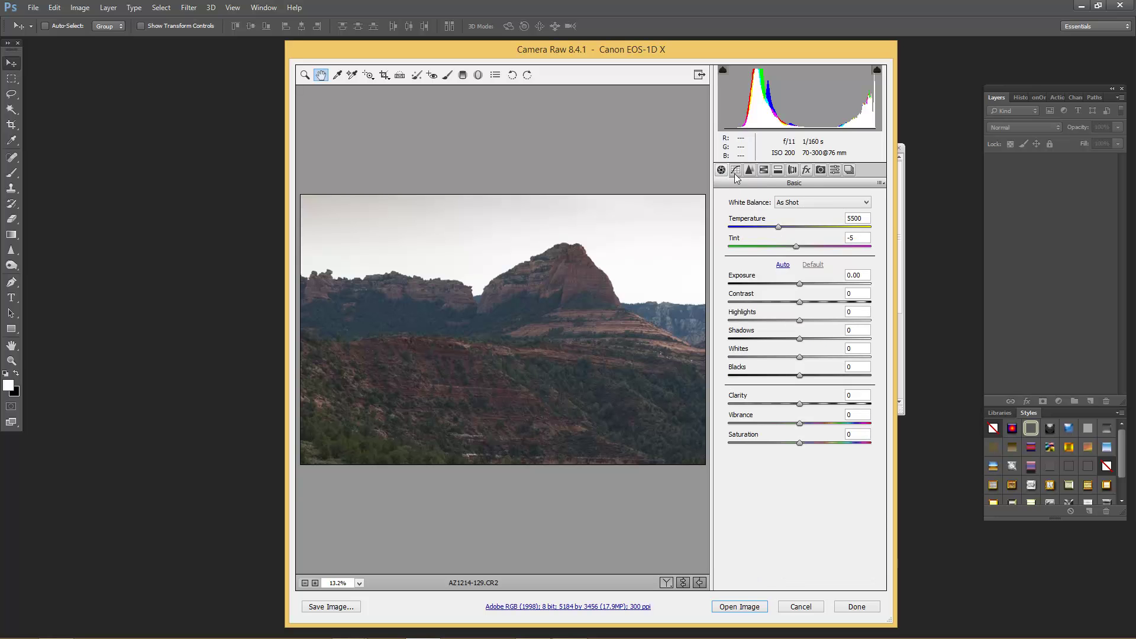
left_click_drag(779, 227, 787, 227)
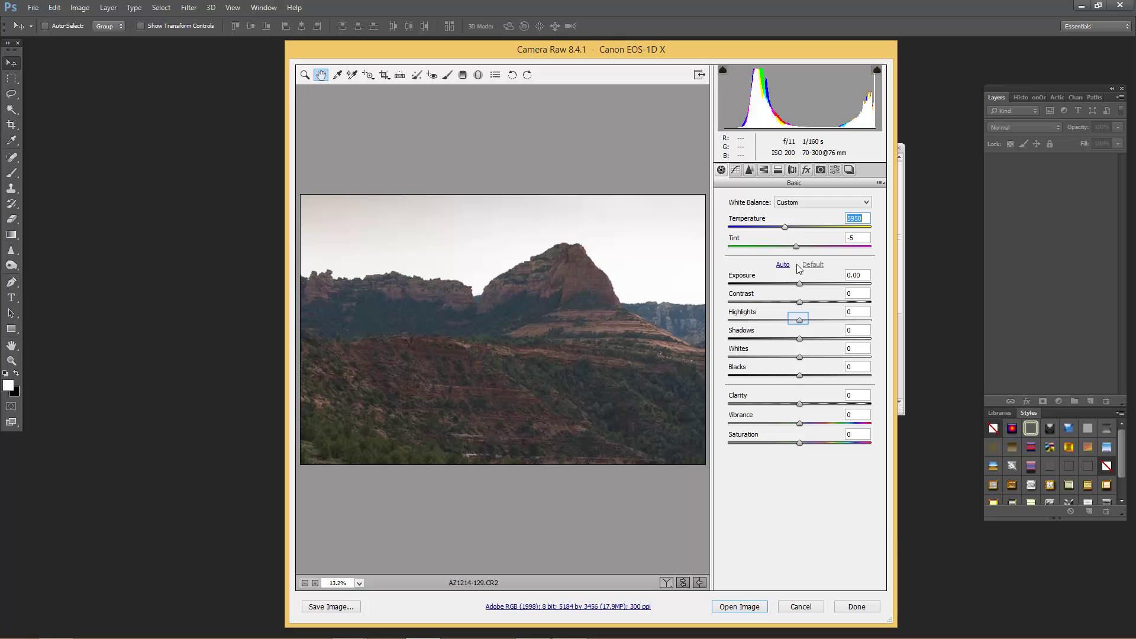
left_click(799, 320)
type("-50")
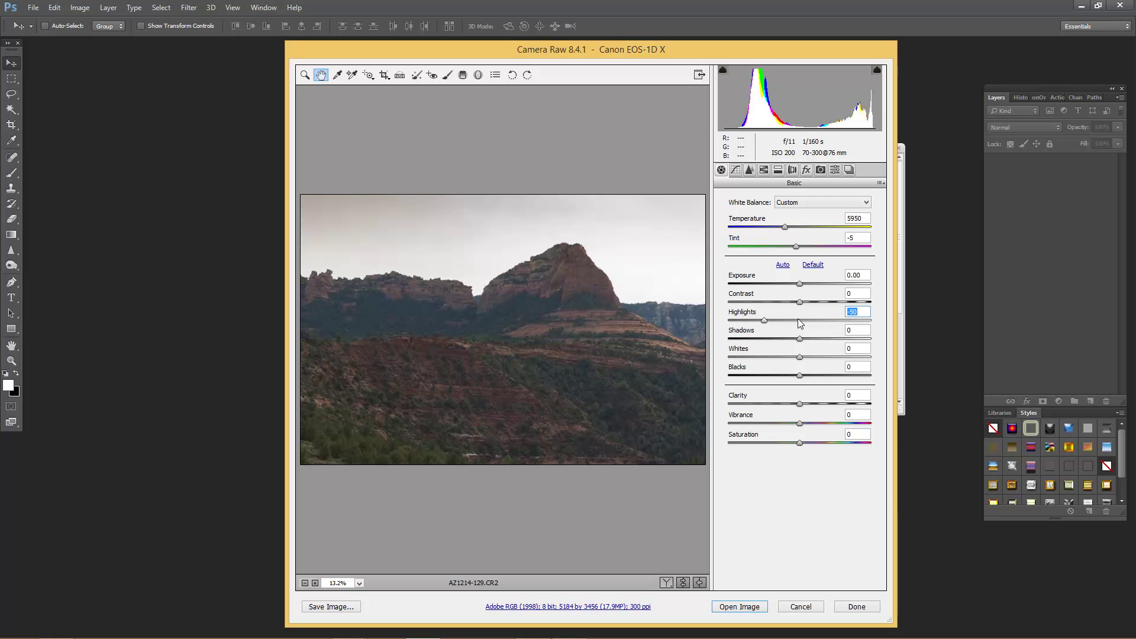
Set Blacks to -13, Clarity to +23, Vibrance to +28, Saturation to +6, Temperature to 6050, Exposure to +0.25 and Contrast to +13.
left_click_drag(799, 375, 806, 445)
left_click_drag(783, 225, 784, 226)
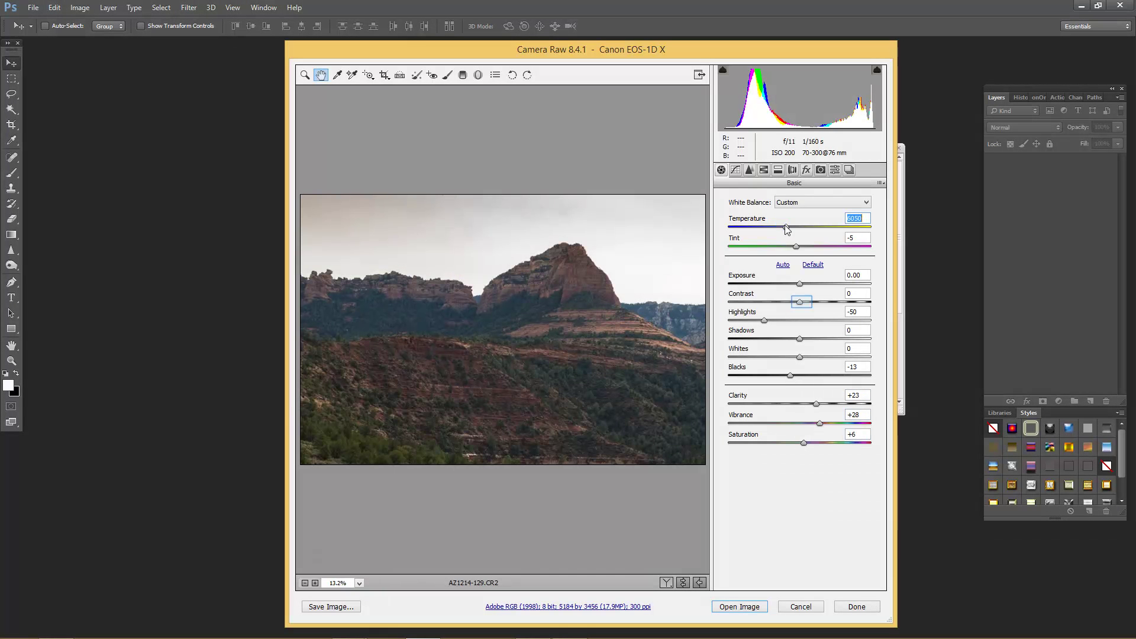
mouse_move(800, 302)
left_mouse_down()
mouse_move(804, 284)
mouse_move(808, 302)
left_mouse_up()
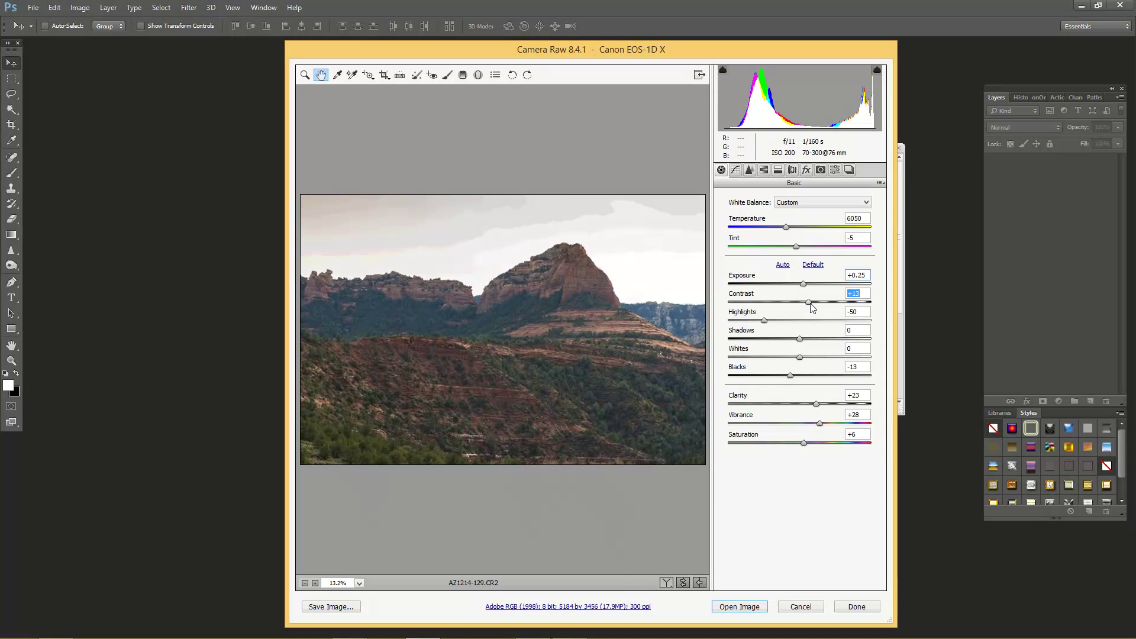
Open the adjusted raw photo in Photoshop and move the Google plug-in palette away from the main peak.
left_click(752, 606)
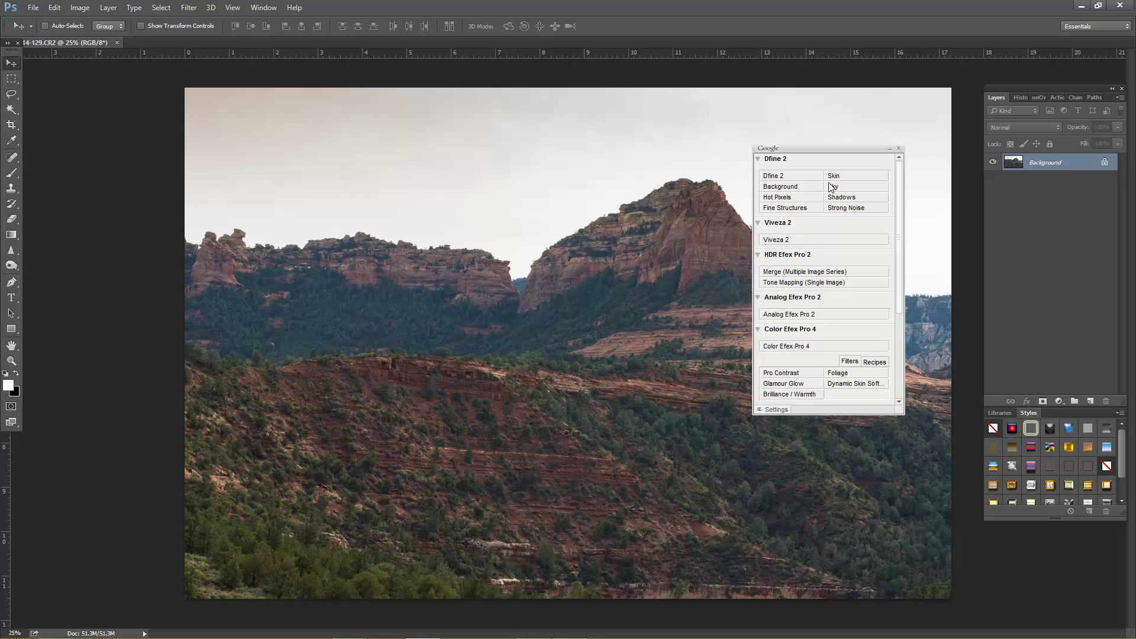
left_click_drag(833, 151, 236, 182)
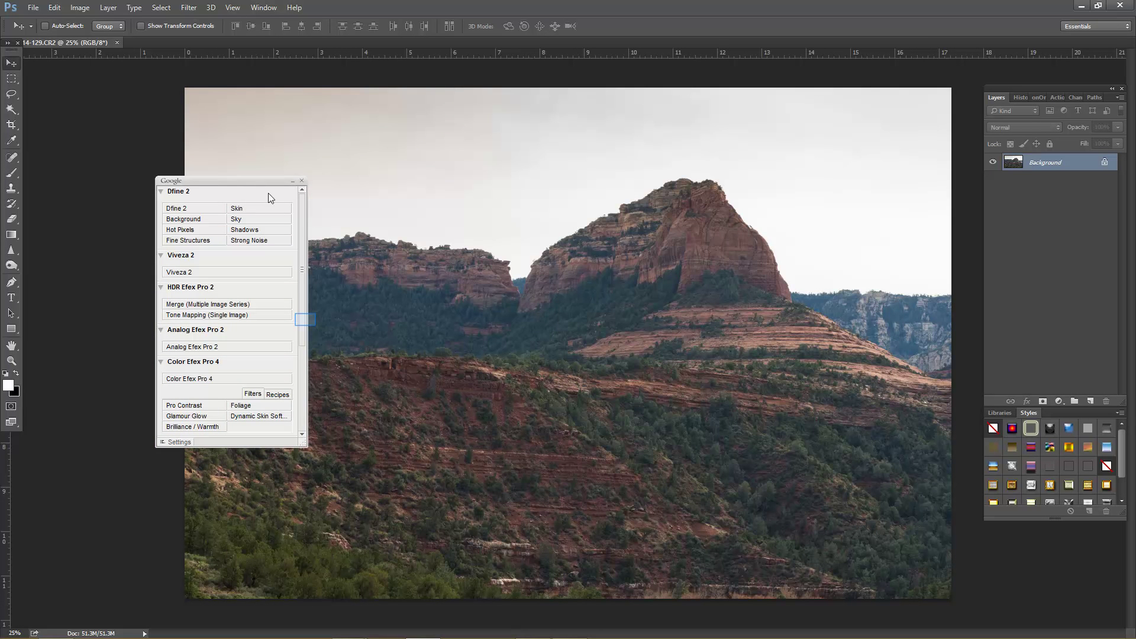
Apply Color Efex Pro's Pro Contrast filter with Correct Contrast at 26% and Dynamic Contrast slightly above 37%.
scroll(305, 319, "down", 2)
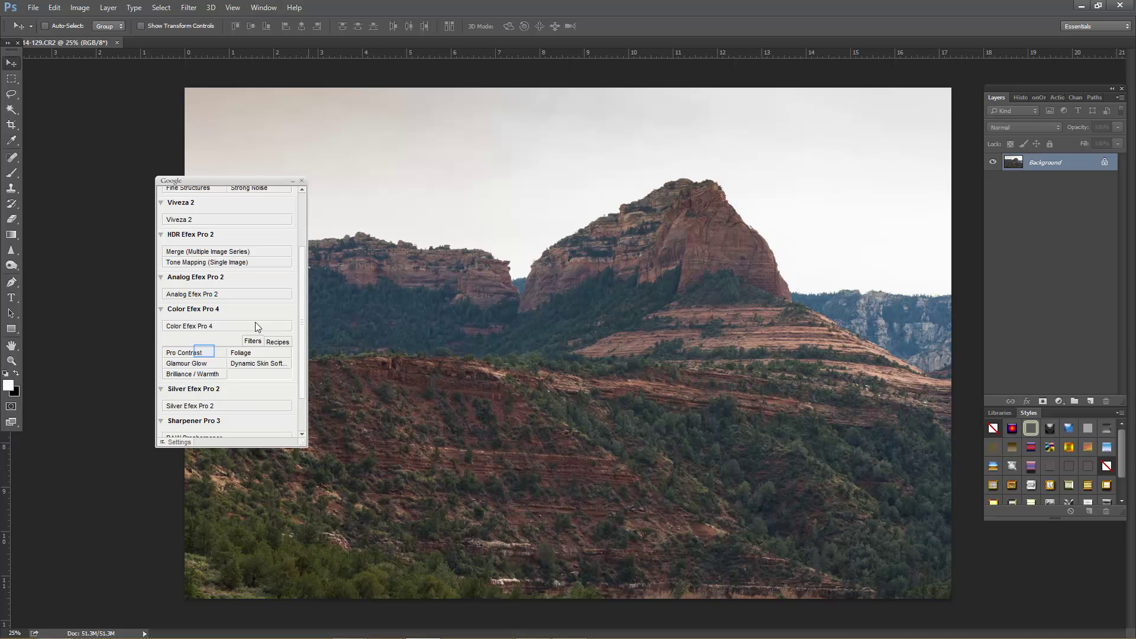
left_click(204, 350)
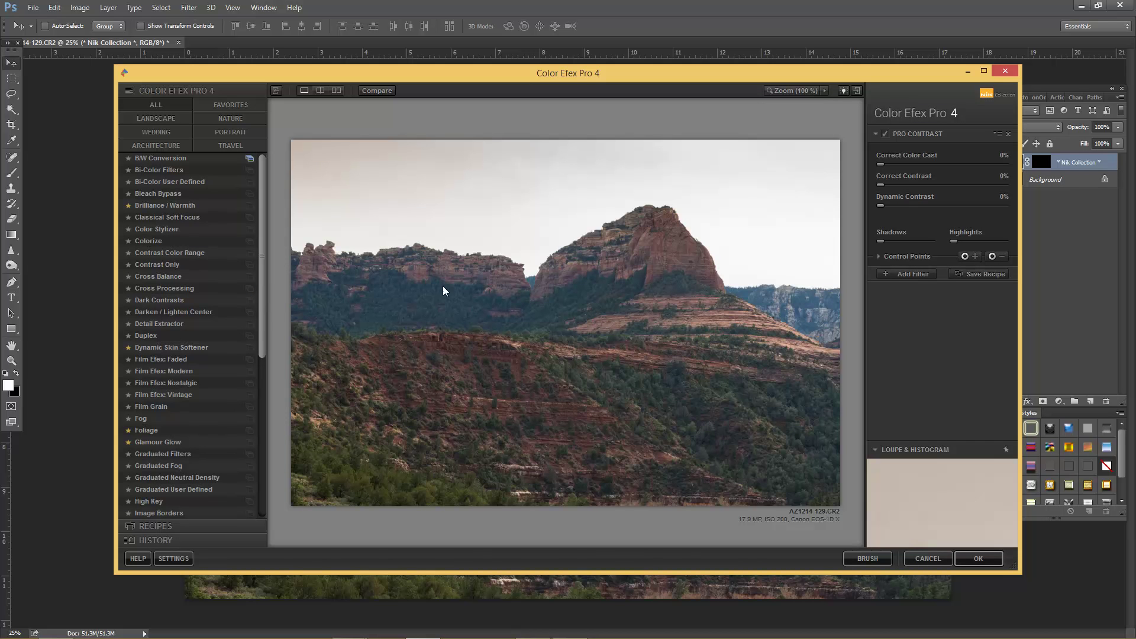
left_click_drag(886, 185, 909, 206)
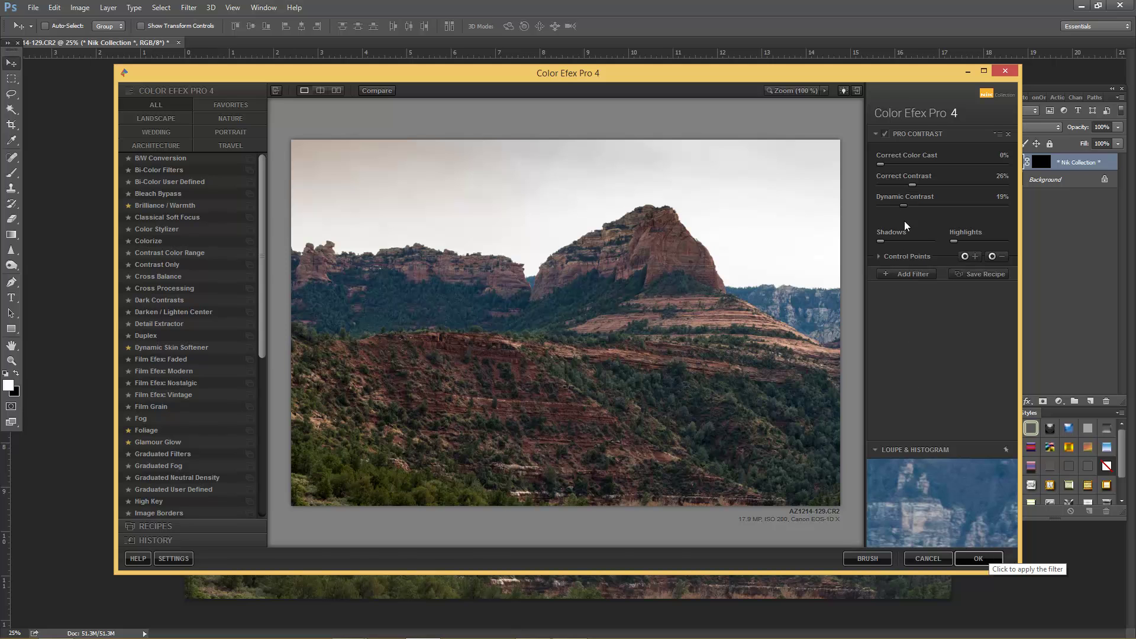
left_click_drag(904, 206, 928, 210)
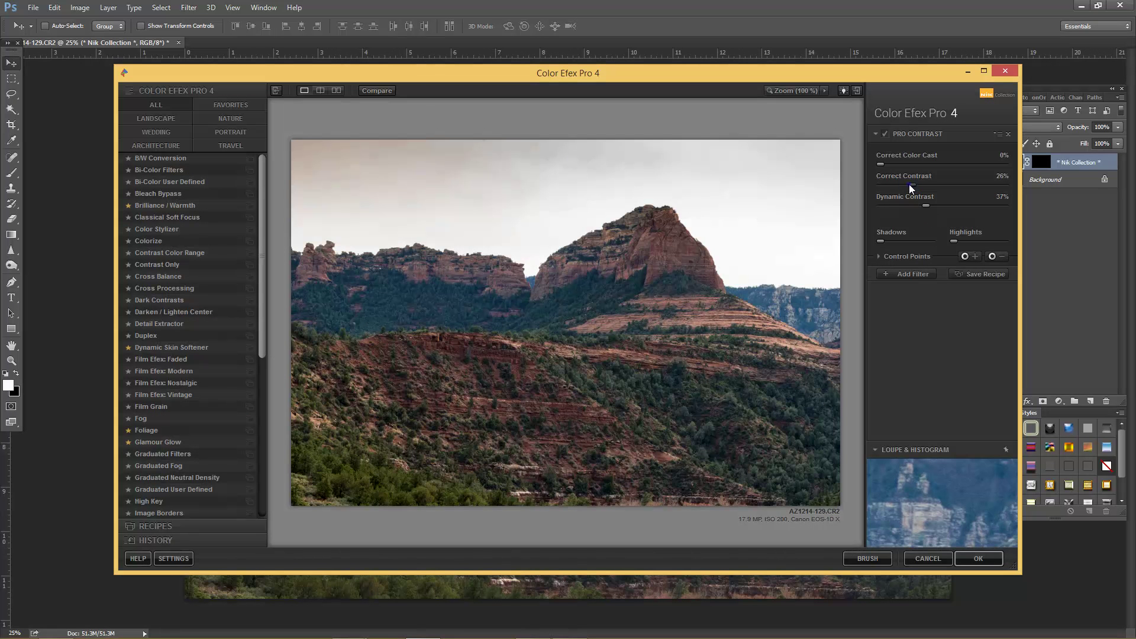
left_click_drag(928, 207, 939, 207)
left_click(991, 558)
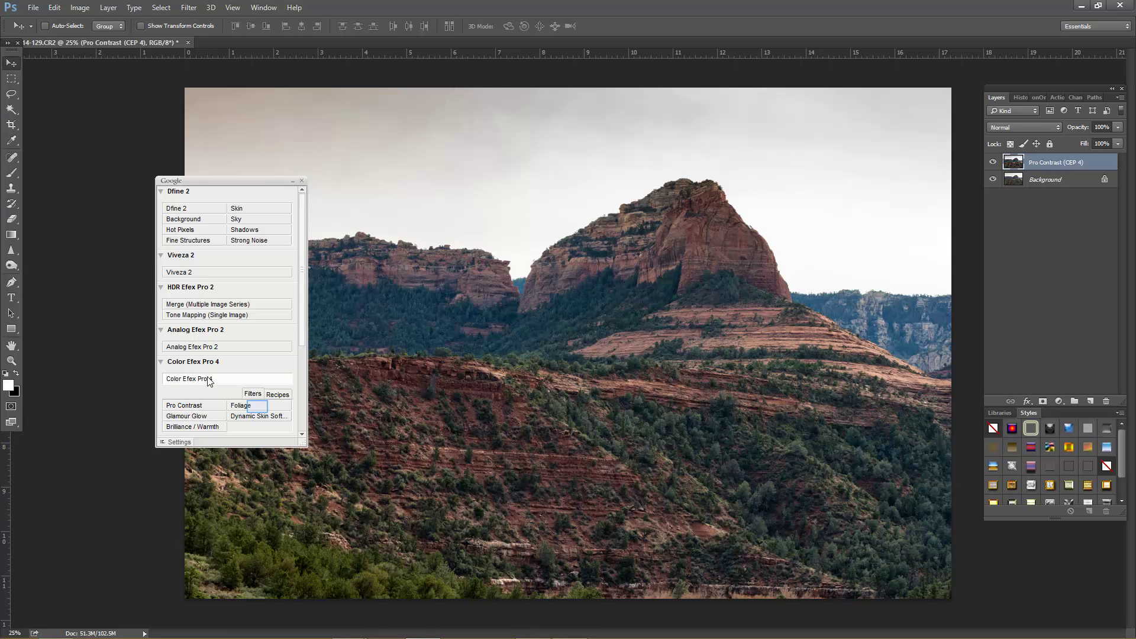
Try Color Efex Pro's Foliage filter with method 3 and Enhance Foliage at 86%, and cancel it.
left_click(258, 407)
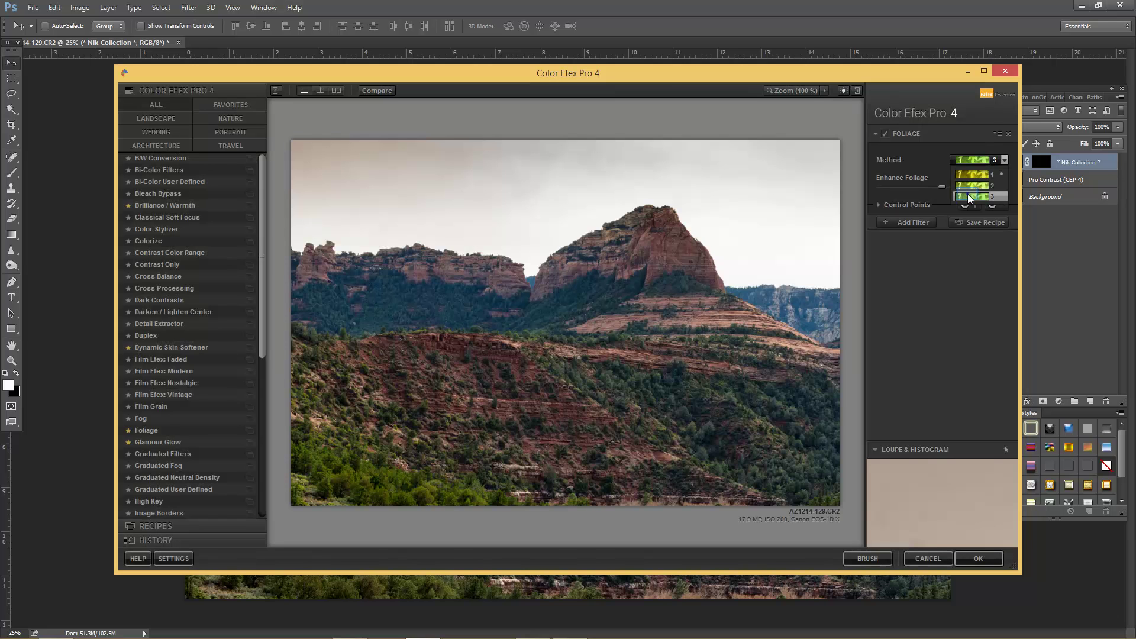
left_click_drag(954, 190, 958, 185)
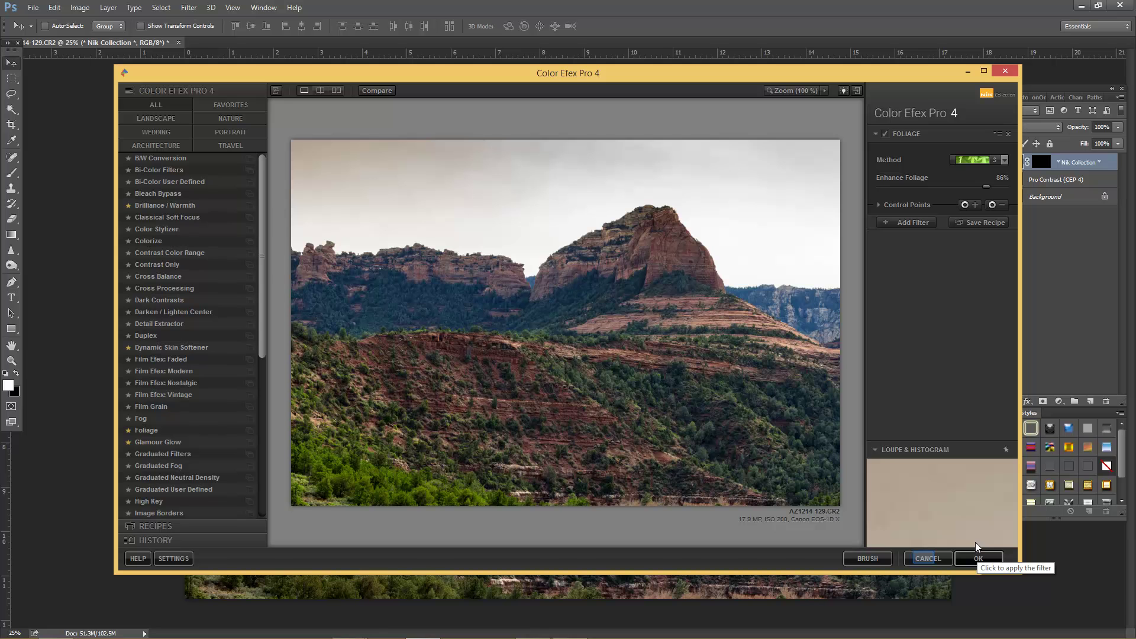
left_click(924, 558)
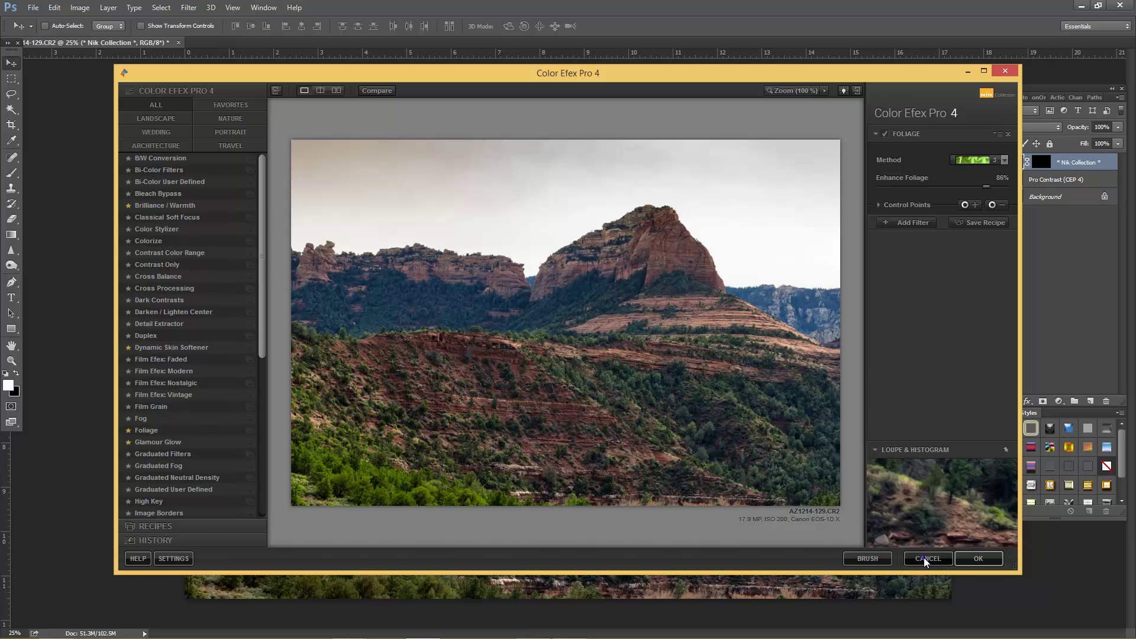
Open the photo in Perfect Effects 9 and add the Color Enhancer filter with the Increase Color preset.
left_click(1037, 97)
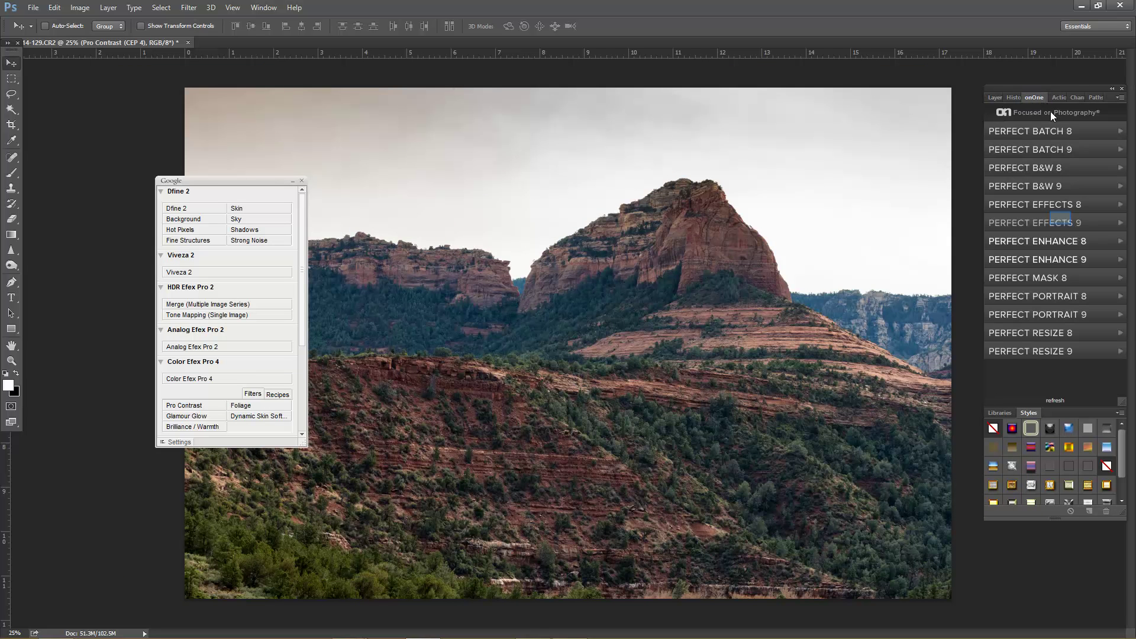
left_click(1062, 223)
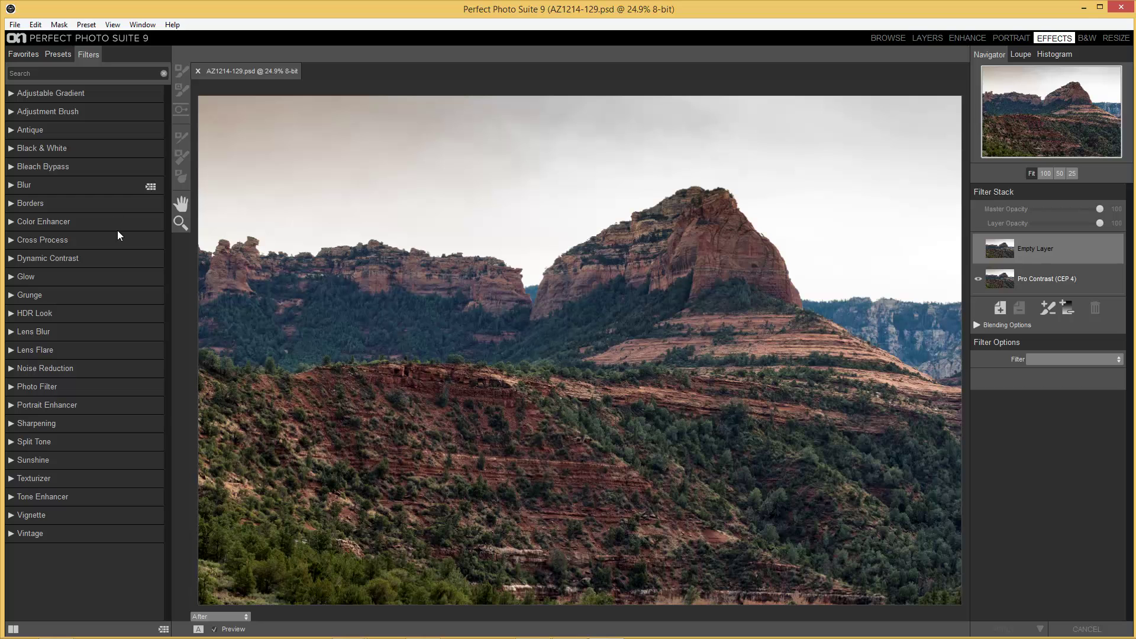
left_click(70, 222)
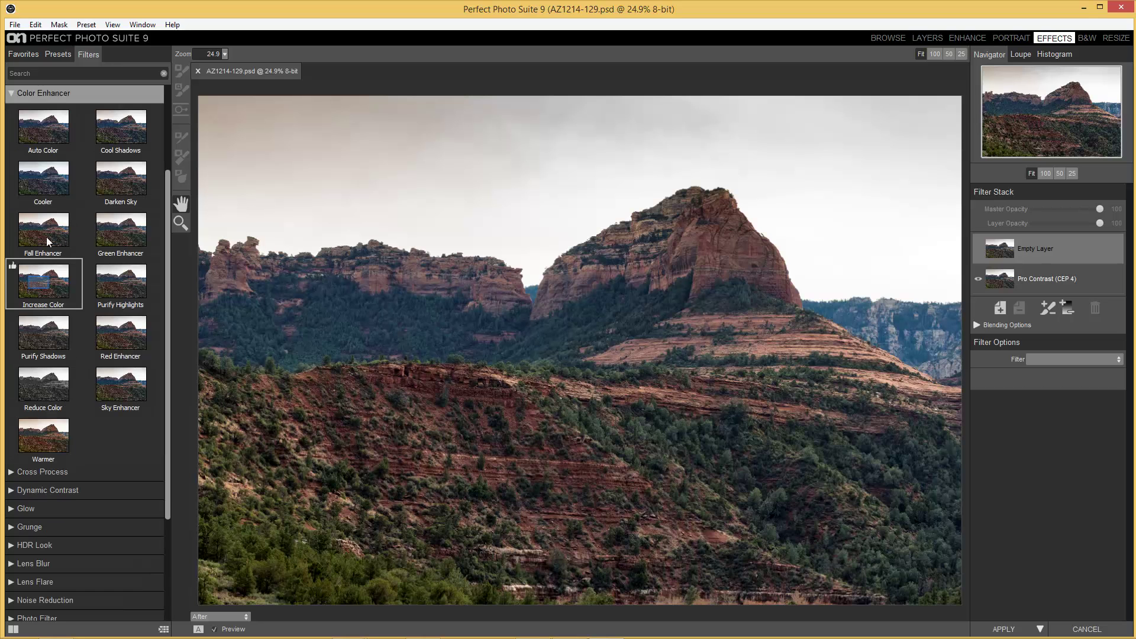
left_click(41, 286)
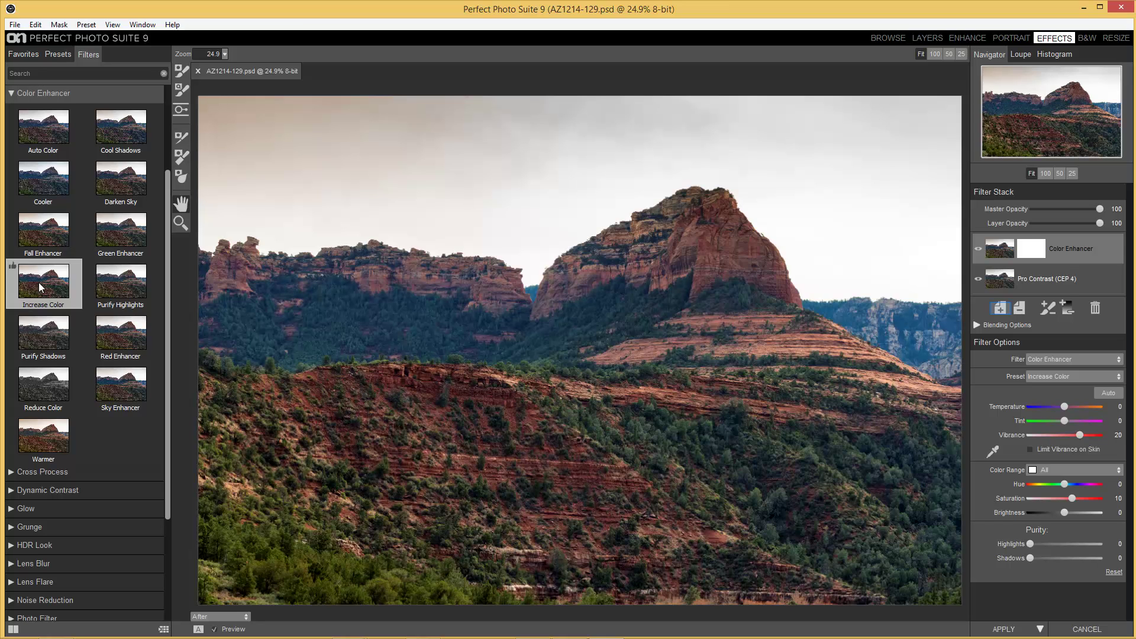
Add a second filter layer with the Color Enhancer preset Green Enhancer and apply the effects to the photo.
left_click(996, 308)
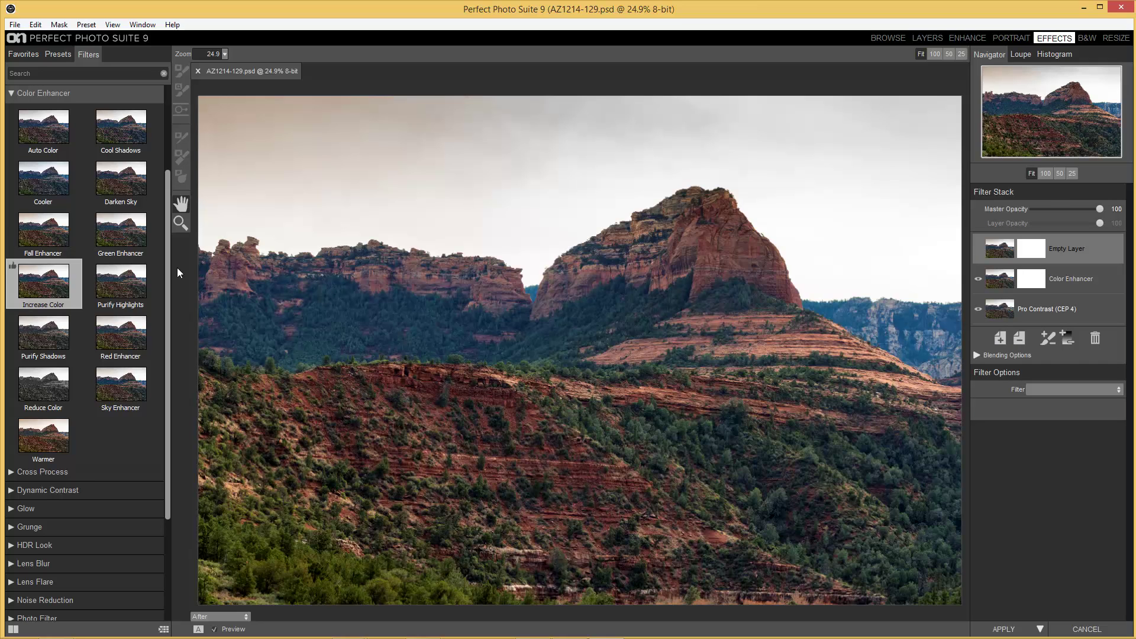
left_click(115, 237)
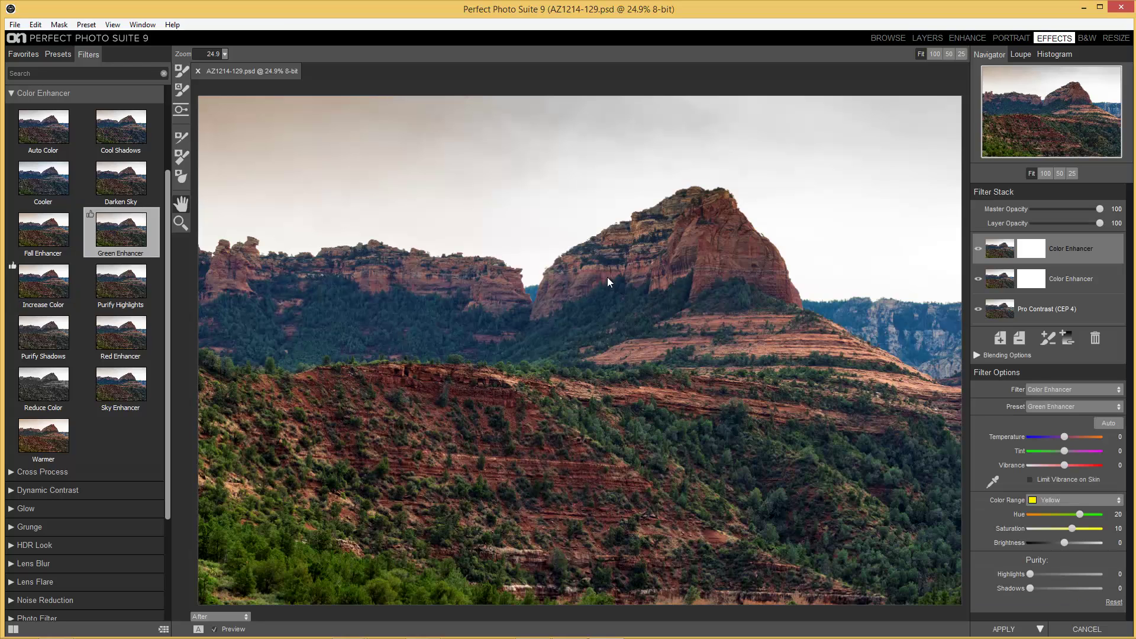
left_click(1004, 636)
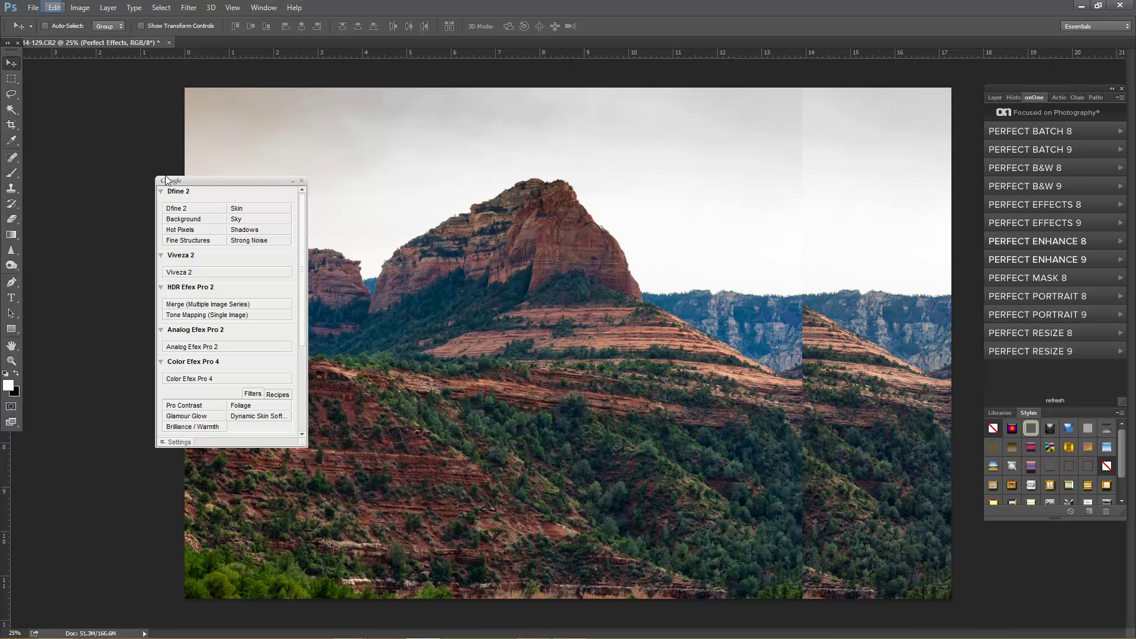
Undo the sideways shift of the photo layer and move the Google plug-in palette off the photo.
left_click(53, 8)
left_click(75, 20)
left_click_drag(207, 178, 66, 238)
key("alt")
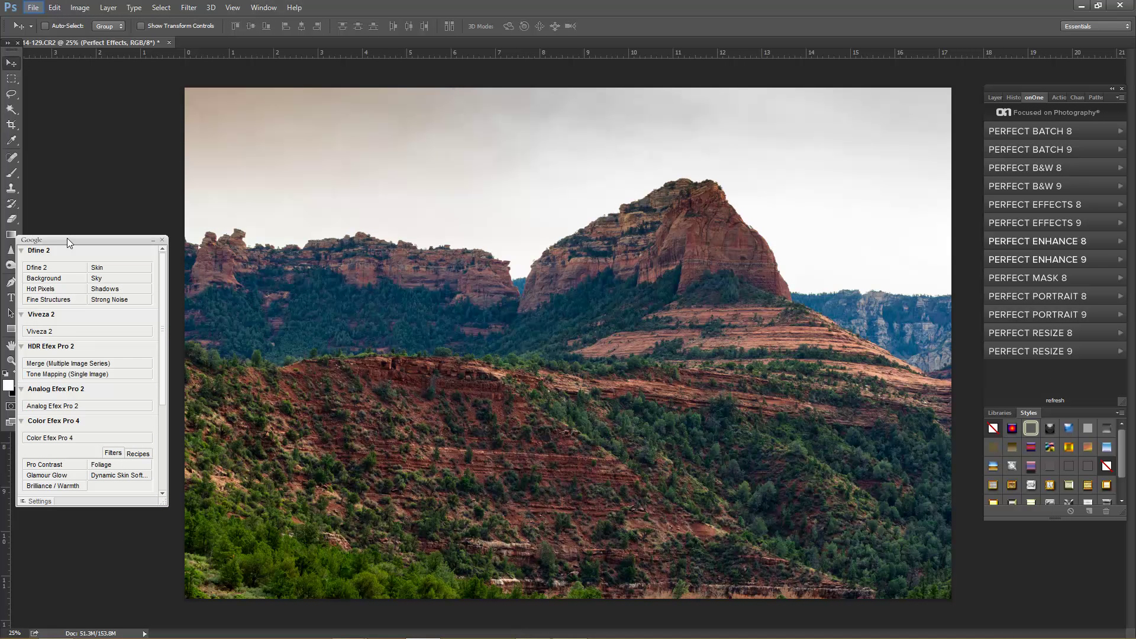
key("alt")
Save the edited photo as AZ1214e1.psd in Photoshop format with layers in the 2014-12-08 folder.
left_click(33, 8)
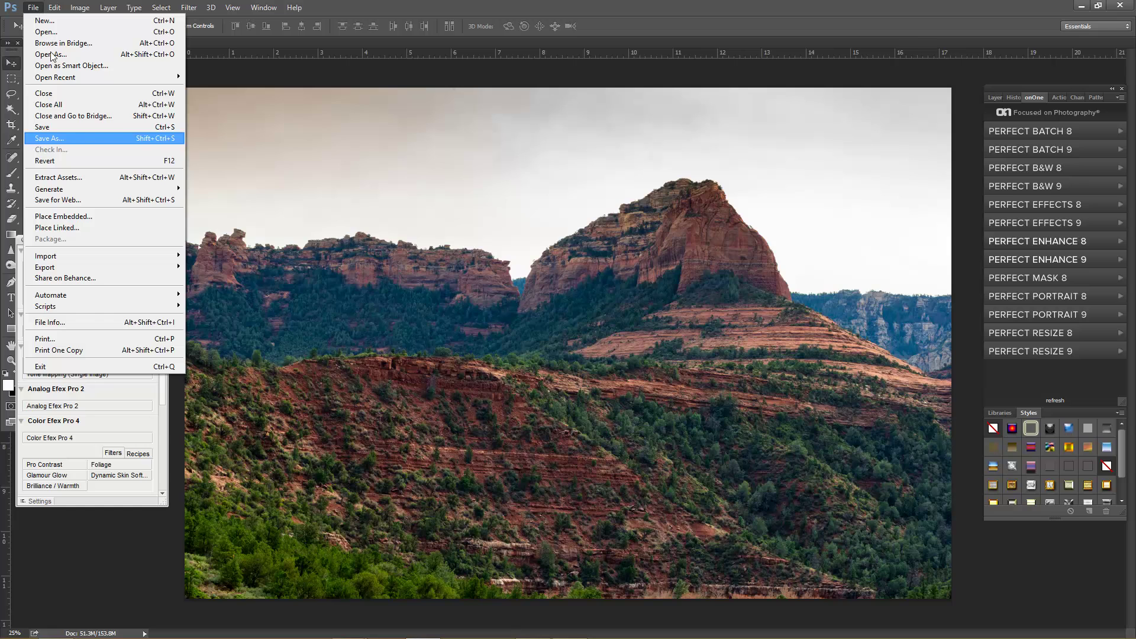
left_click(56, 138)
left_click_drag(176, 415, 120, 411)
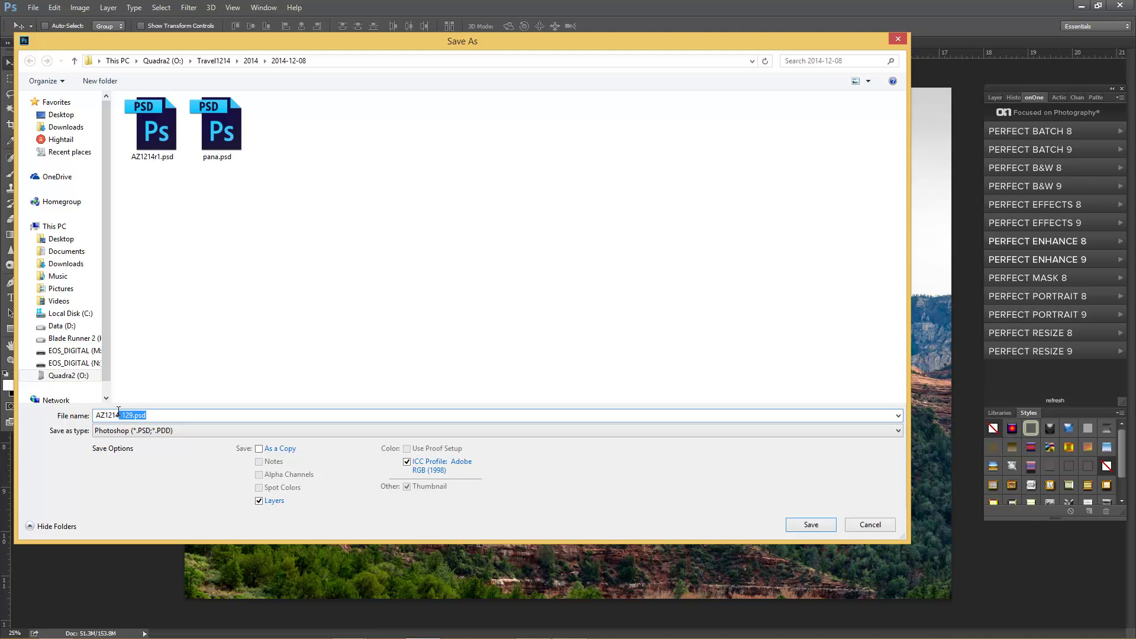
type("e1")
left_click(808, 524)
Switch to Bridge to view the original AZ1214-129.CR2 in the 2014-12-08 folder and return to Photoshop.
mouse_move(574, 617)
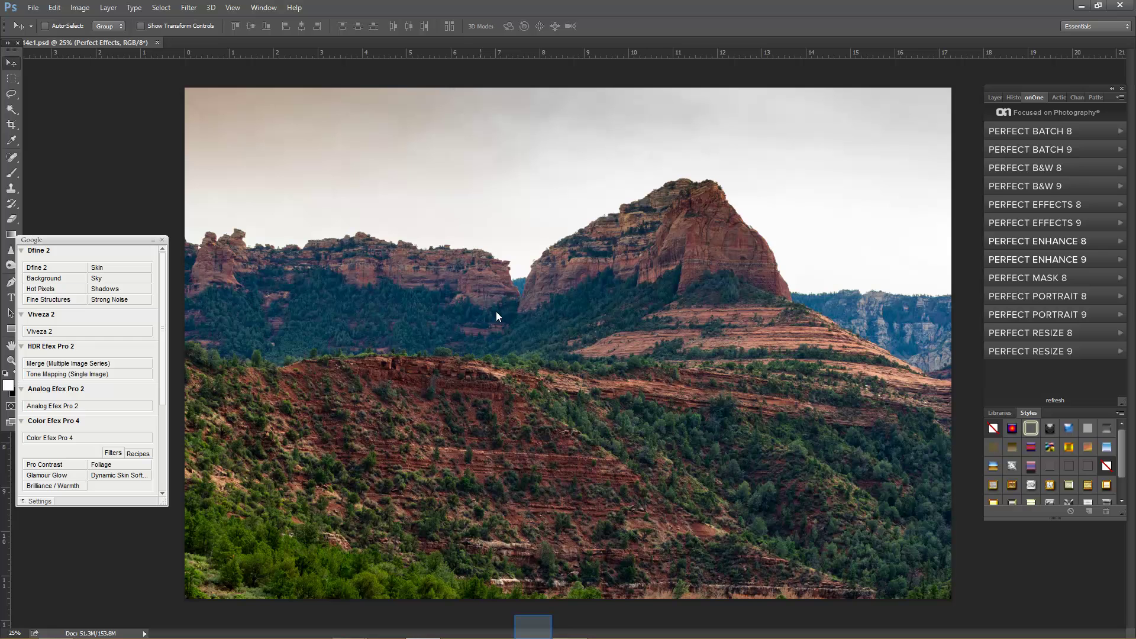
left_click(535, 632)
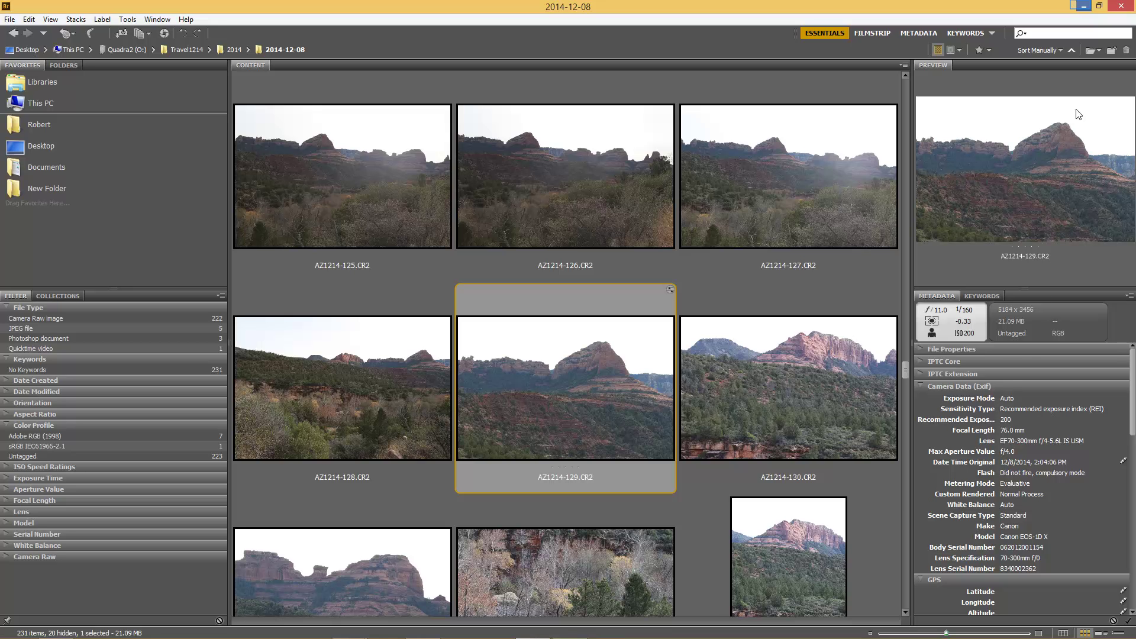
left_click(1083, 7)
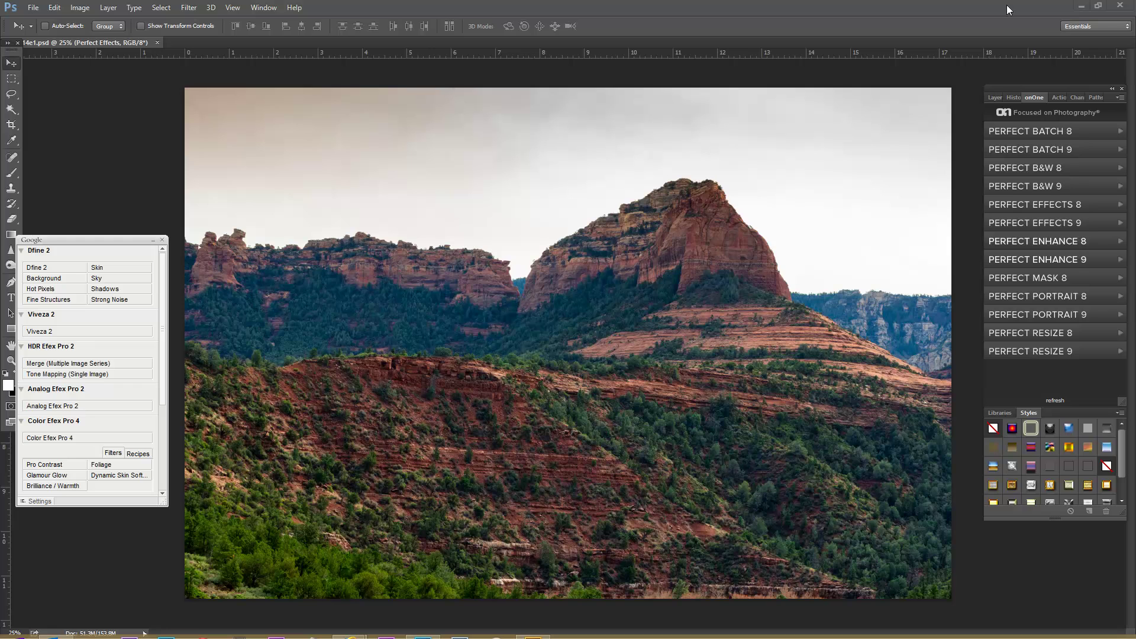